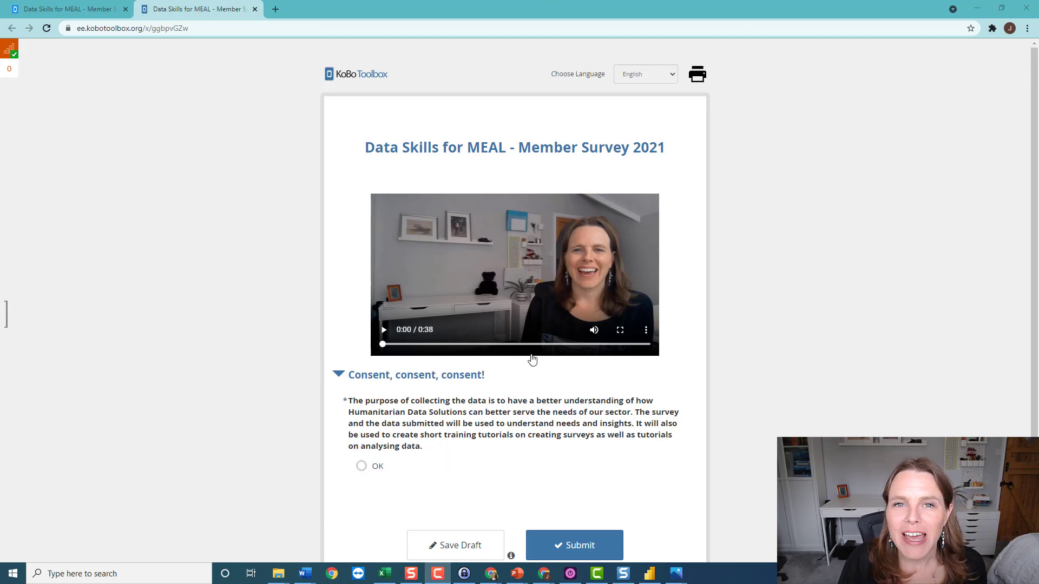
pyautogui.scroll(-2, 741, 400)
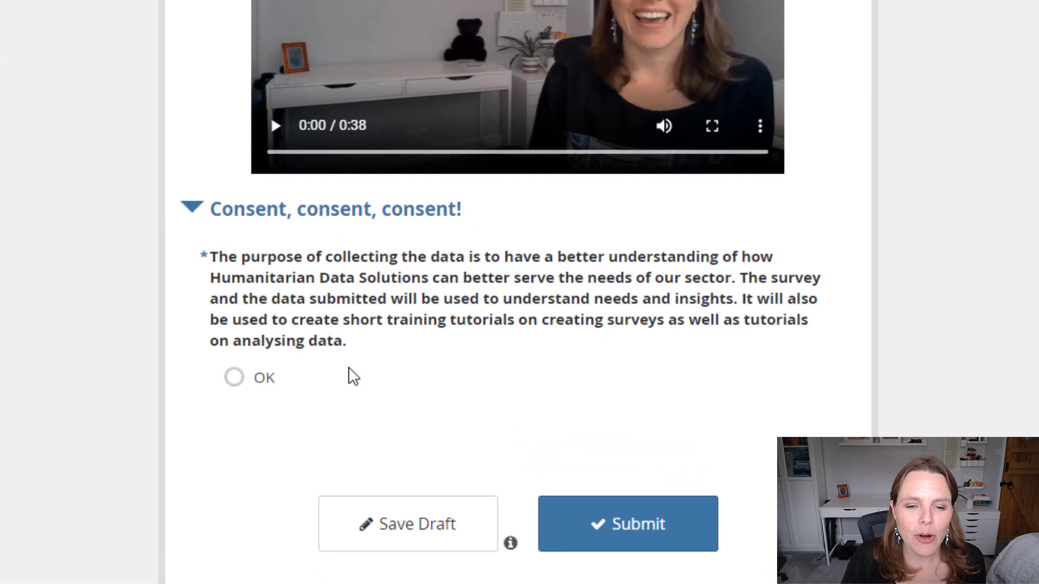
# - Mark the data purpose, data storage and skip-questions consent statements as OK
pyautogui.click(240, 382)
pyautogui.scroll(-3, 479, 355)
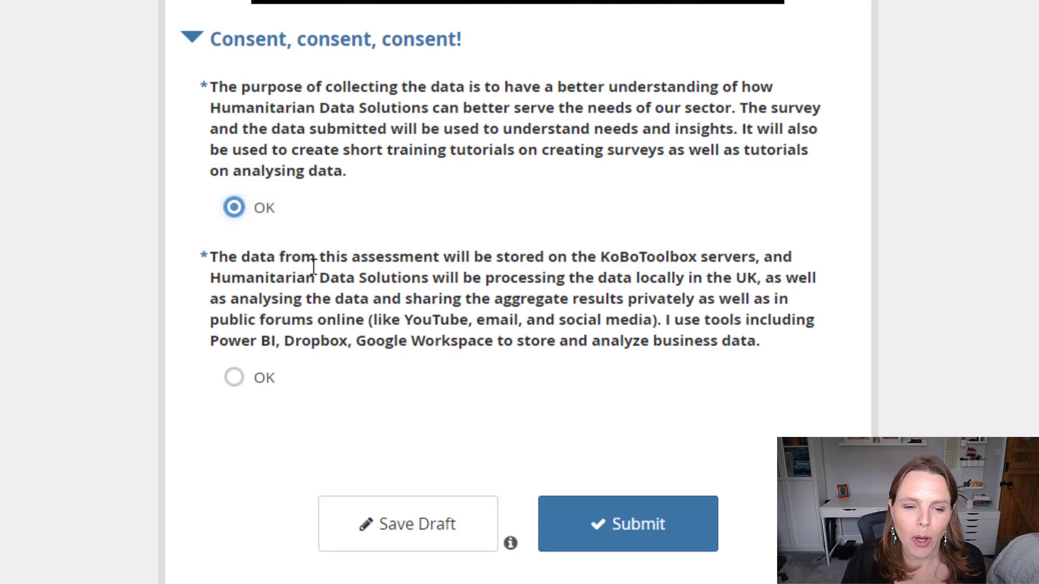
pyautogui.click(231, 383)
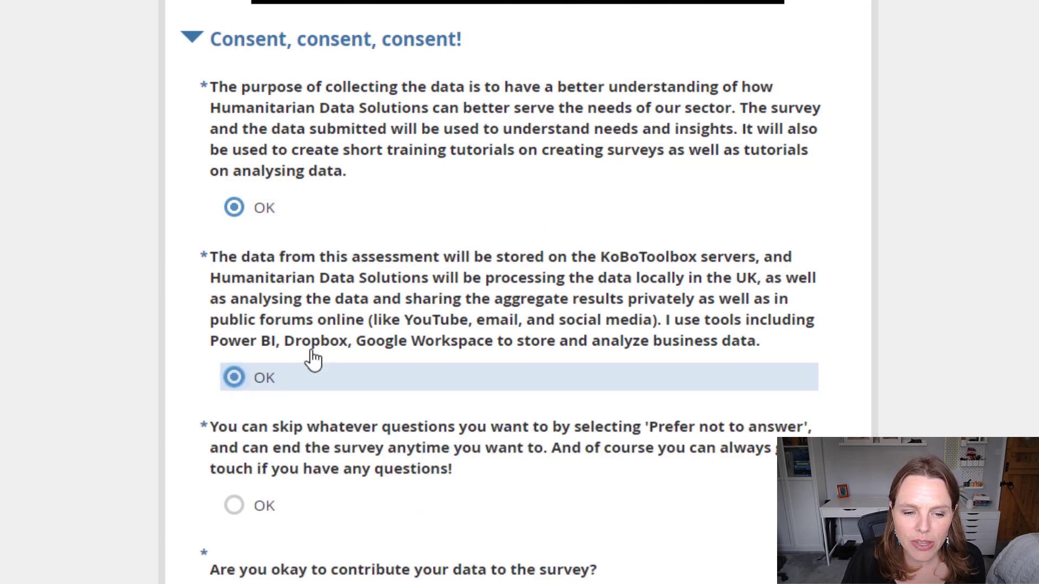
pyautogui.scroll(-3, 460, 406)
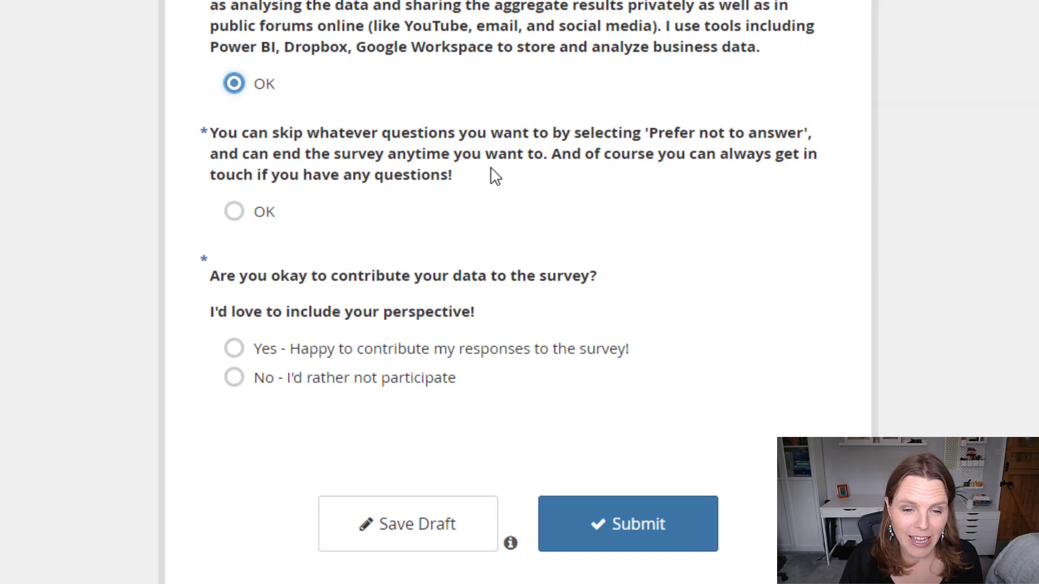
pyautogui.click(261, 218)
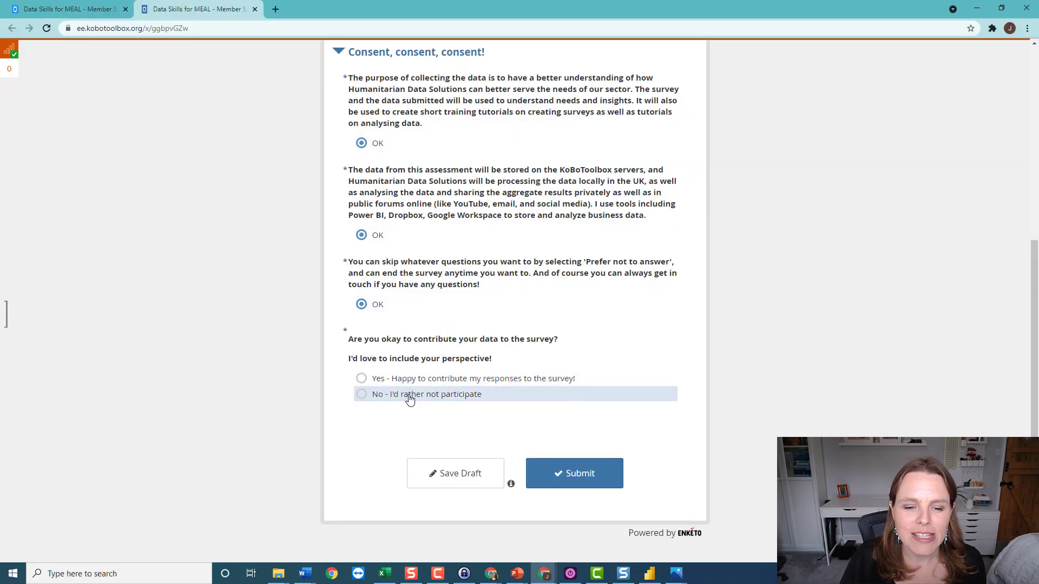
# - Answer the participation question 'No - I'd rather not participate', then 'Yes - Happy to contribute'
pyautogui.click(410, 397)
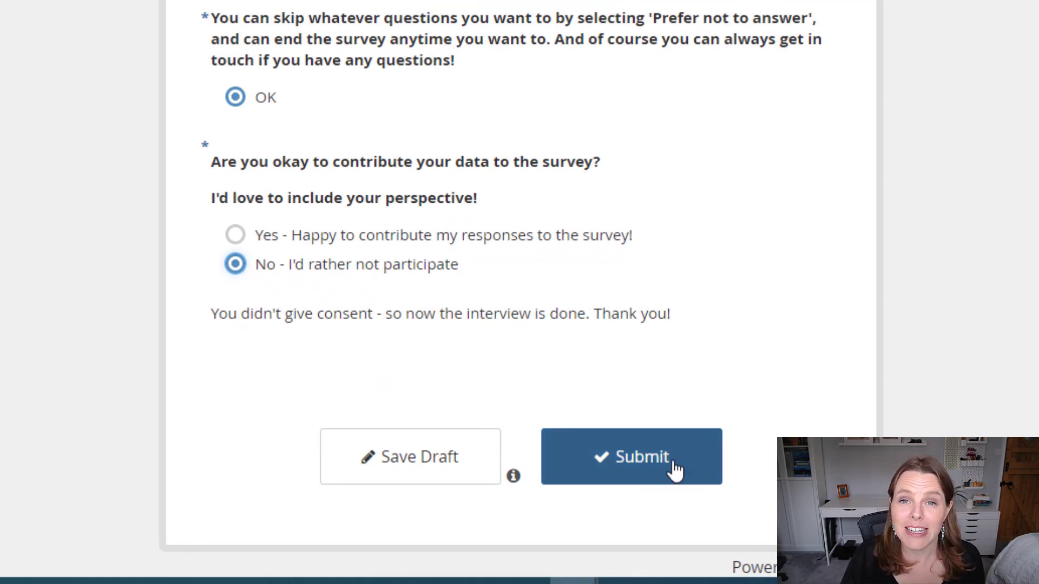
pyautogui.click(422, 235)
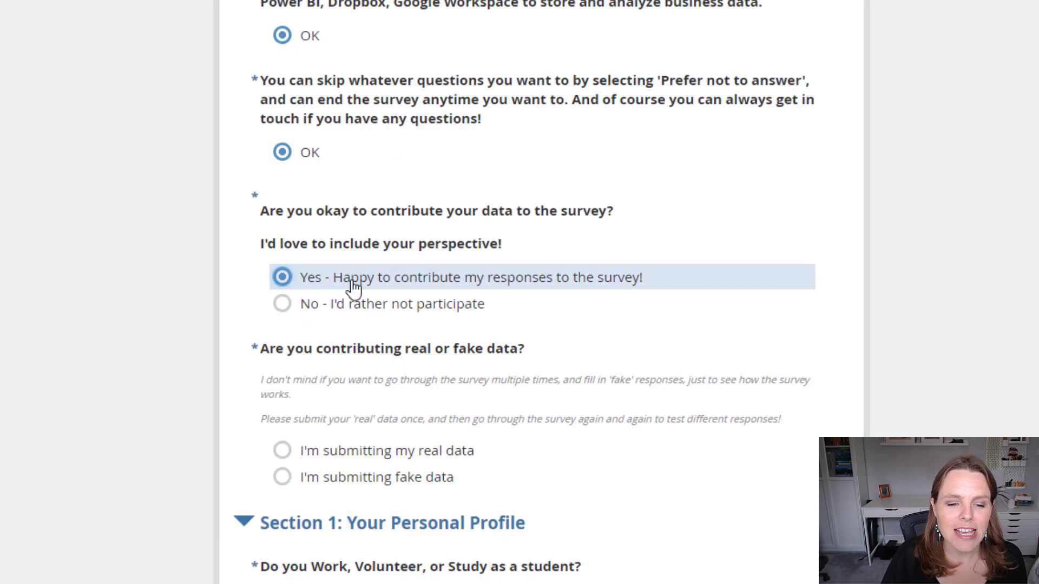
pyautogui.scroll(-3, 796, 365)
pyautogui.scroll(-3, 795, 365)
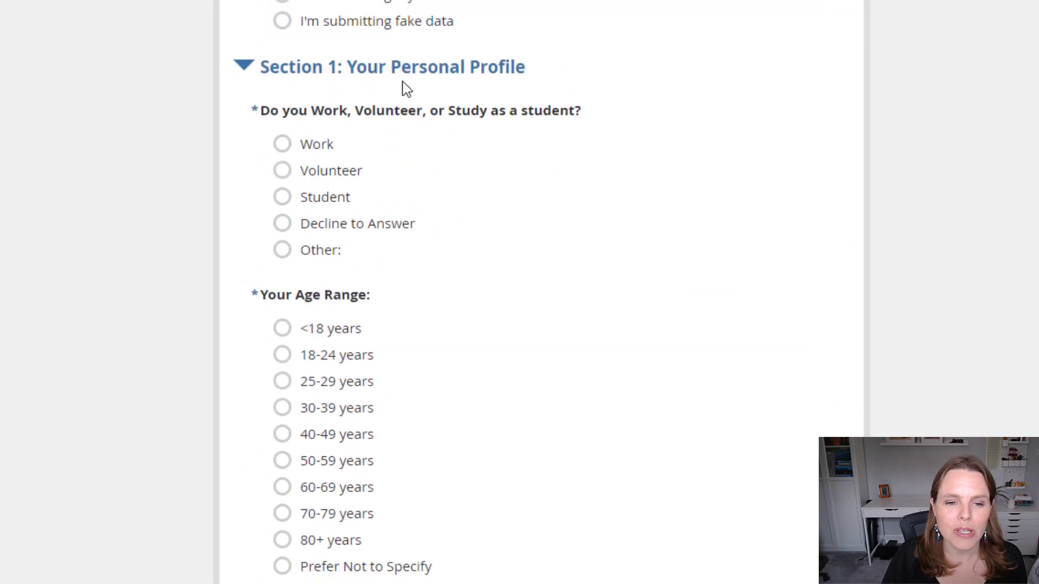
pyautogui.scroll(-3, 456, 204)
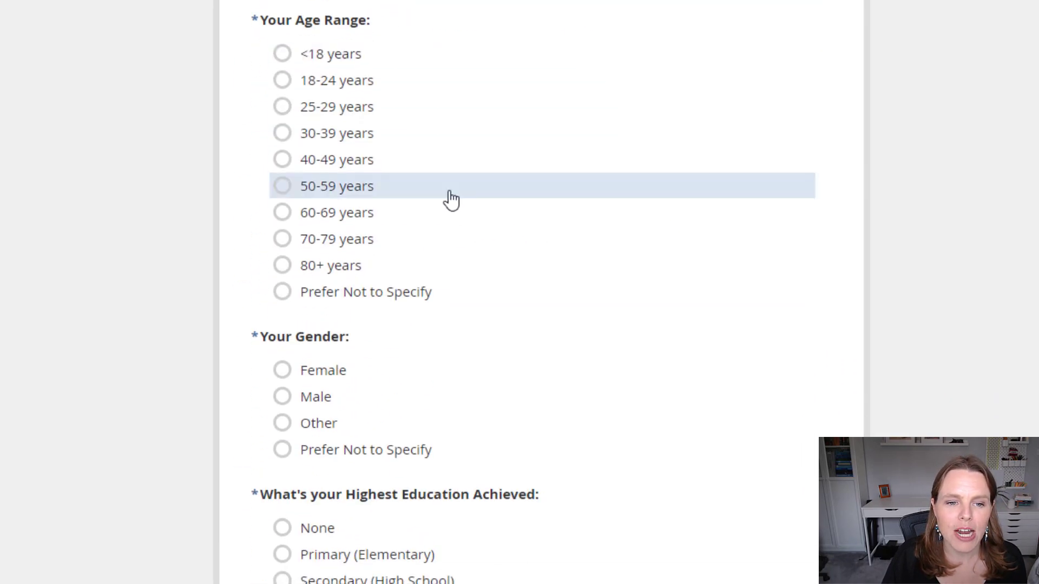
pyautogui.scroll(-5, 451, 207)
pyautogui.scroll(-2, 451, 207)
pyautogui.scroll(10, 452, 167)
pyautogui.scroll(1, 348, 121)
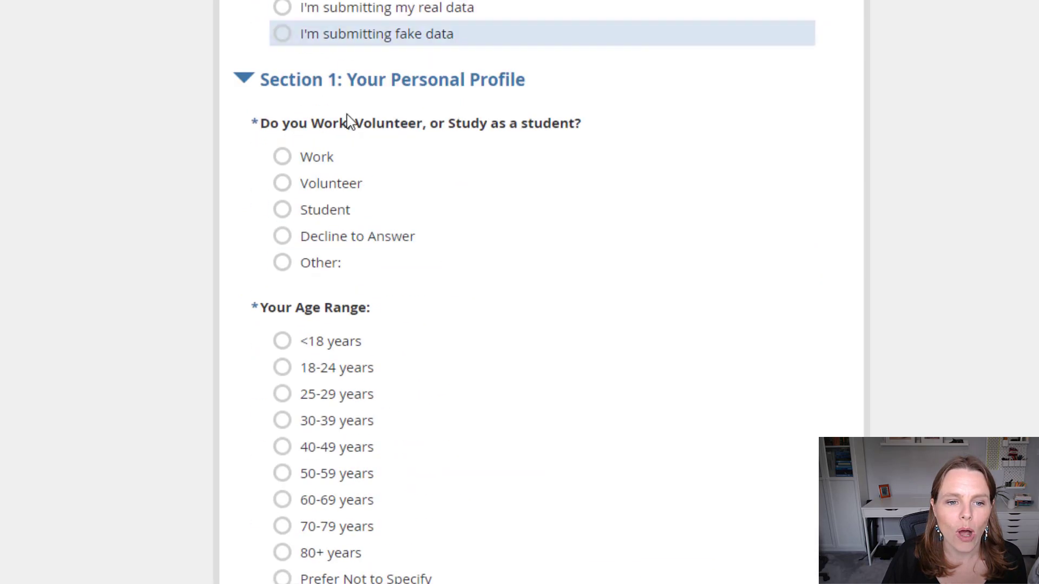
pyautogui.scroll(-1, 696, 243)
pyautogui.scroll(-2, 696, 243)
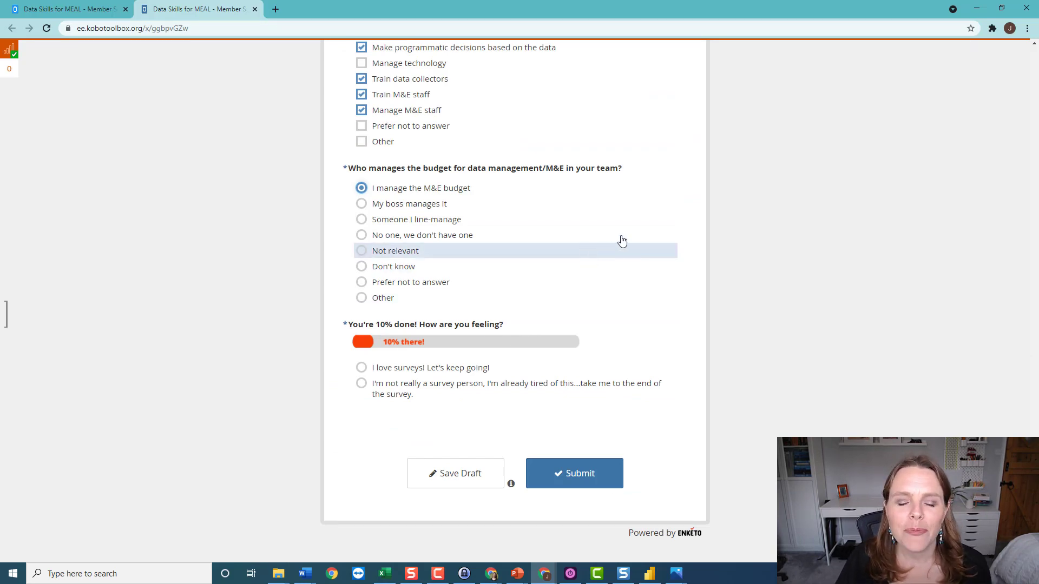
pyautogui.scroll(2, 592, 308)
pyautogui.scroll(5, 603, 349)
pyautogui.scroll(4, 603, 348)
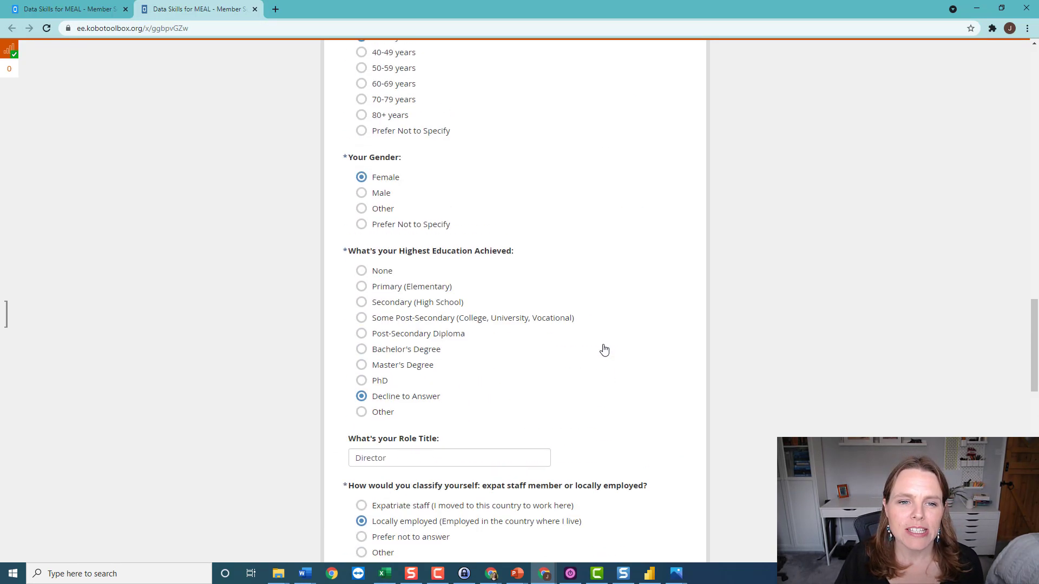
pyautogui.scroll(-6, 604, 350)
pyautogui.scroll(-5, 602, 349)
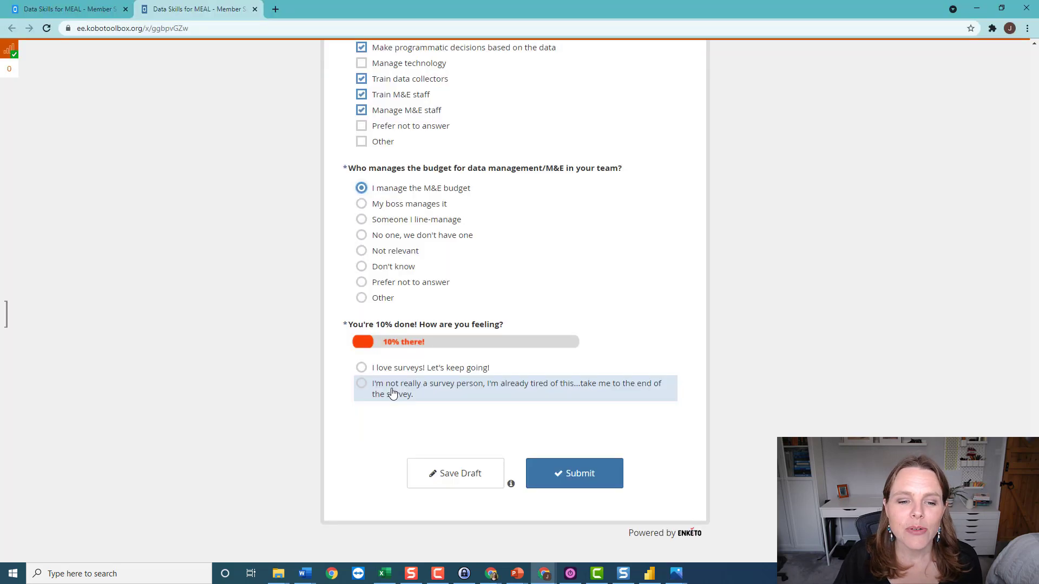
# - Answer the 10% check with 'I'm not really a survey person…take me to the end'
pyautogui.click(391, 393)
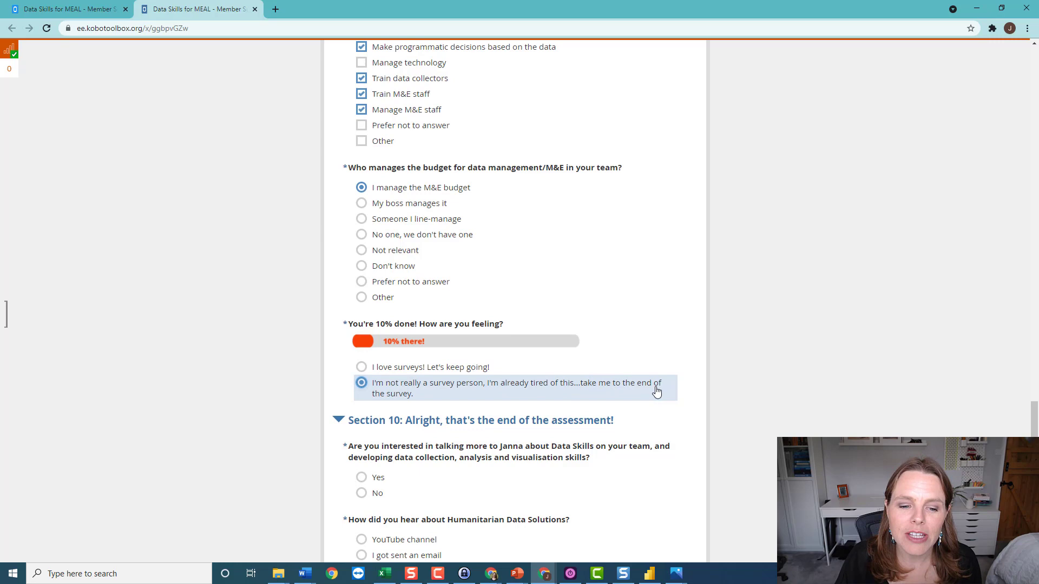
pyautogui.scroll(-3, 656, 392)
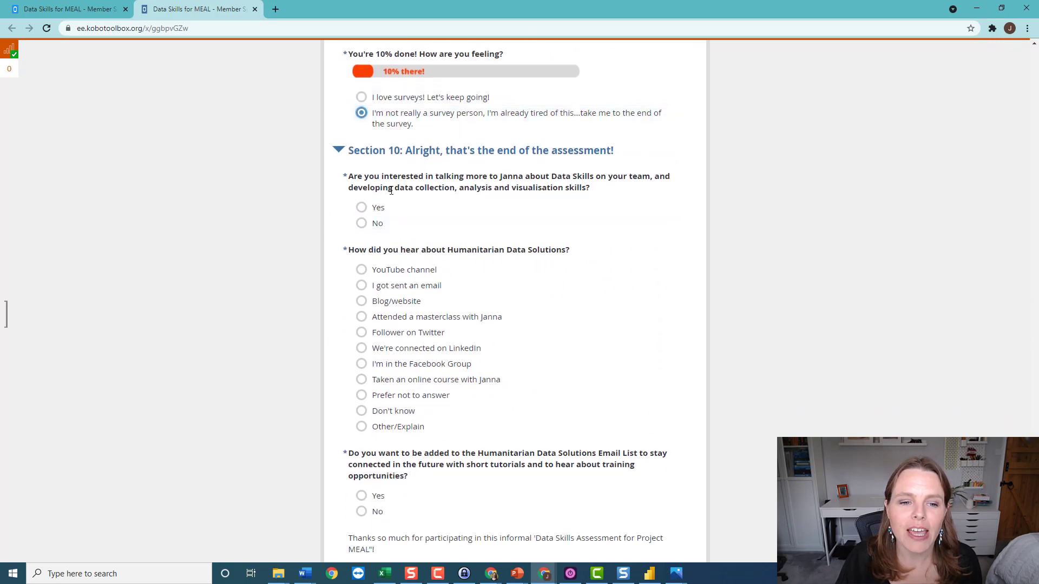
pyautogui.scroll(-2, 399, 371)
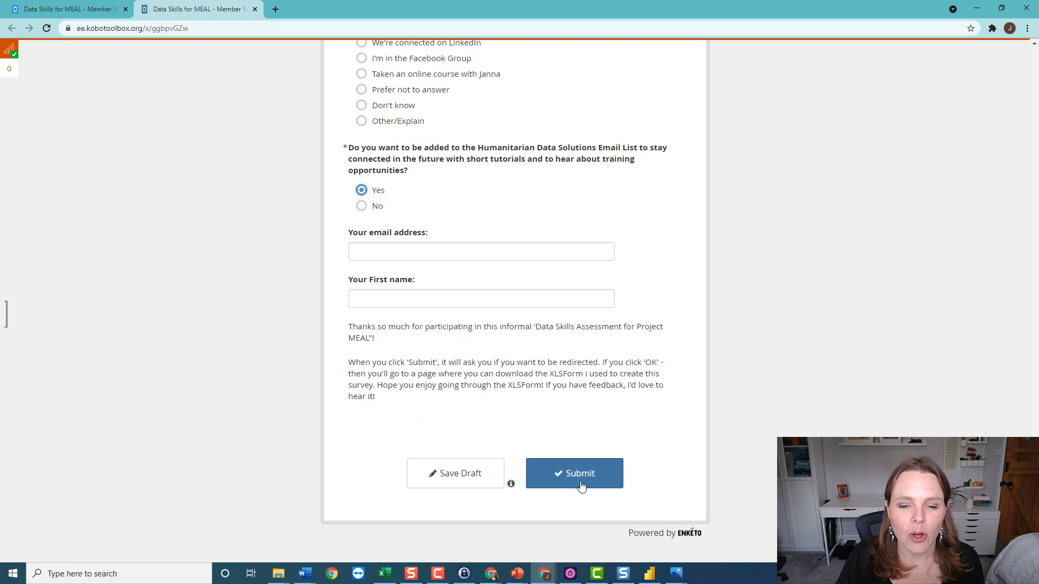
pyautogui.scroll(5, 616, 325)
pyautogui.scroll(1, 568, 325)
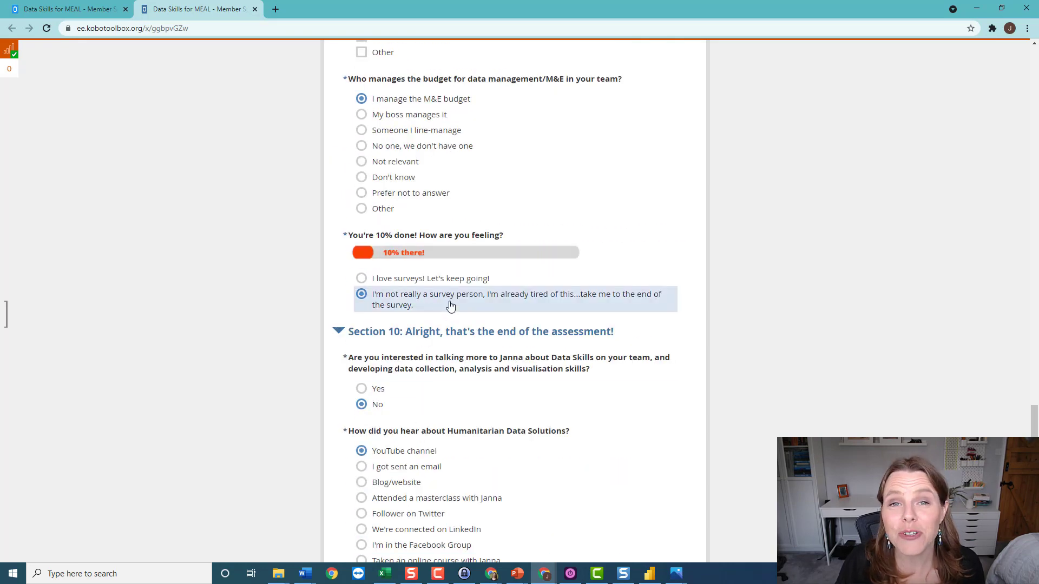
# - Answer the 10% check with 'I love surveys! Let's keep going!'
pyautogui.click(400, 284)
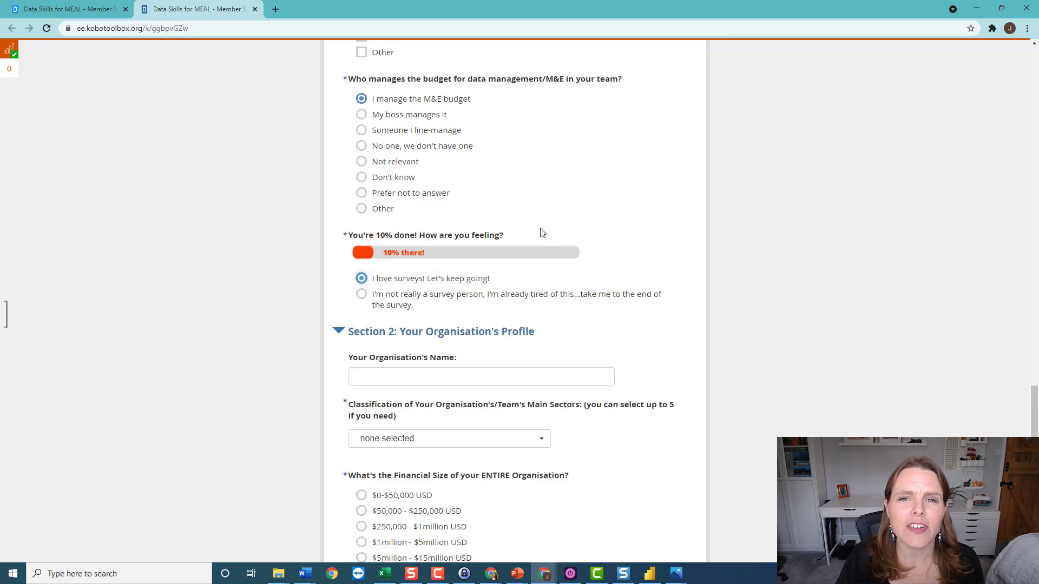
pyautogui.scroll(-2, 557, 383)
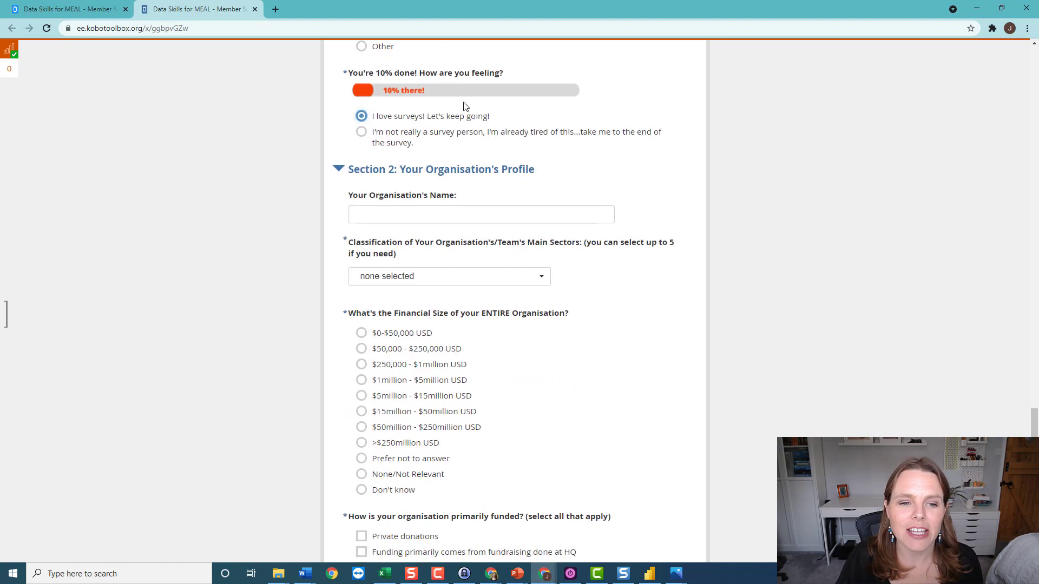
pyautogui.scroll(-1, 464, 464)
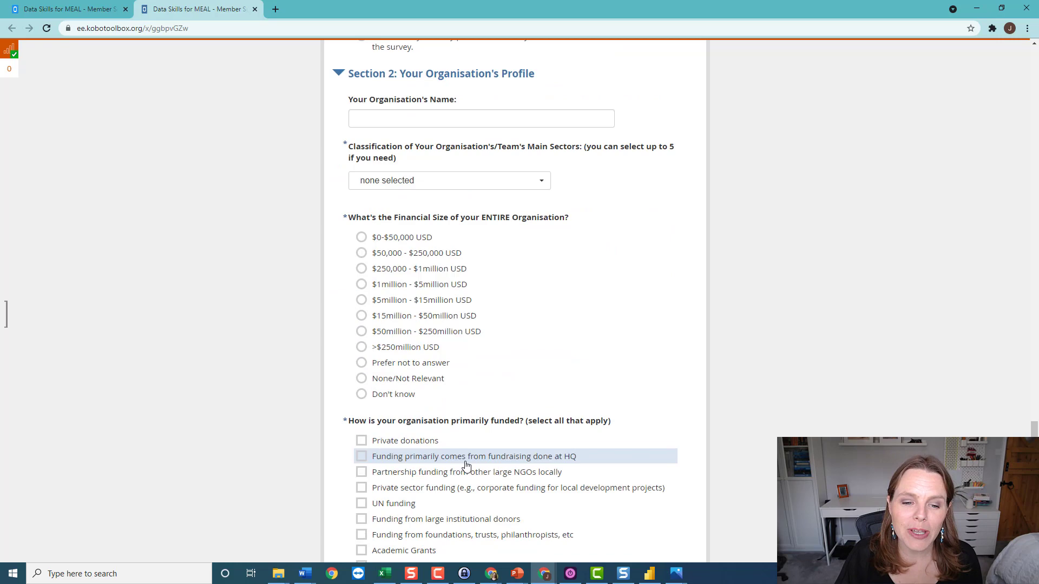
pyautogui.scroll(-3, 547, 235)
pyautogui.scroll(1, 522, 487)
pyautogui.scroll(3, 522, 487)
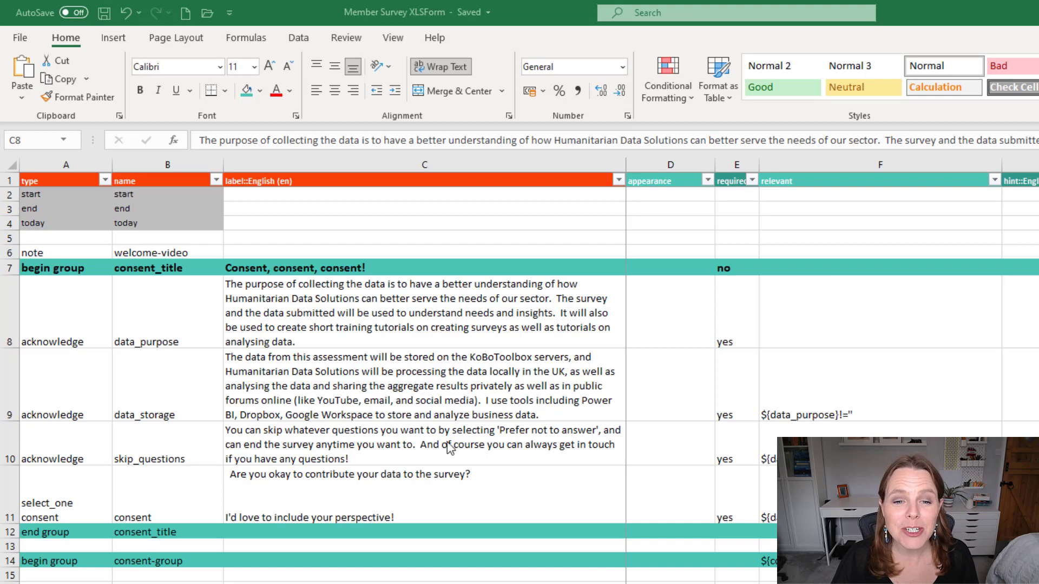
# - Highlight the consent group's begin and end group rows, spanning rows 7 to 12
pyautogui.click(462, 376)
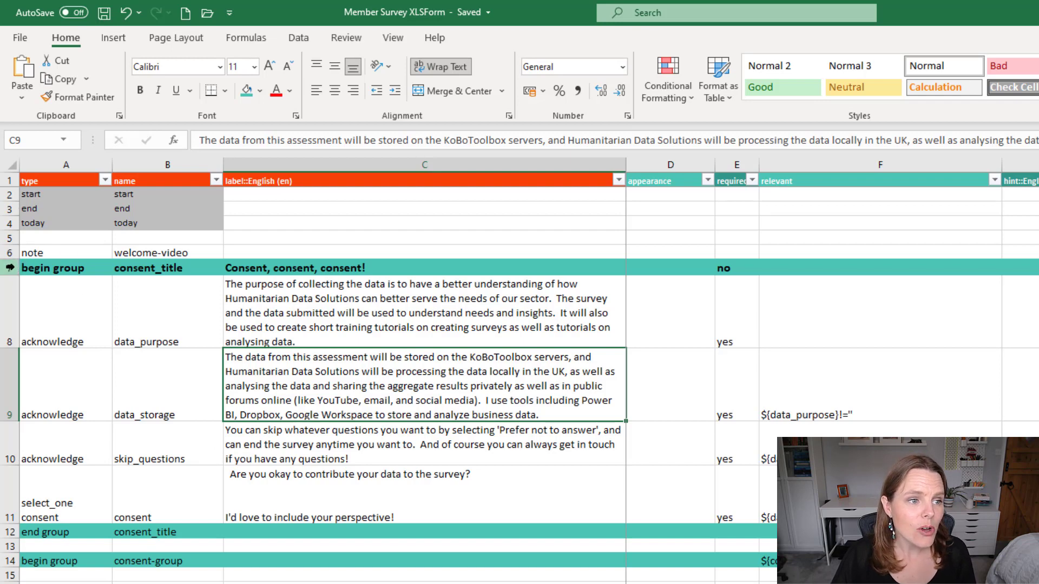
pyautogui.moveTo(7, 267); pyautogui.dragTo(3, 491)
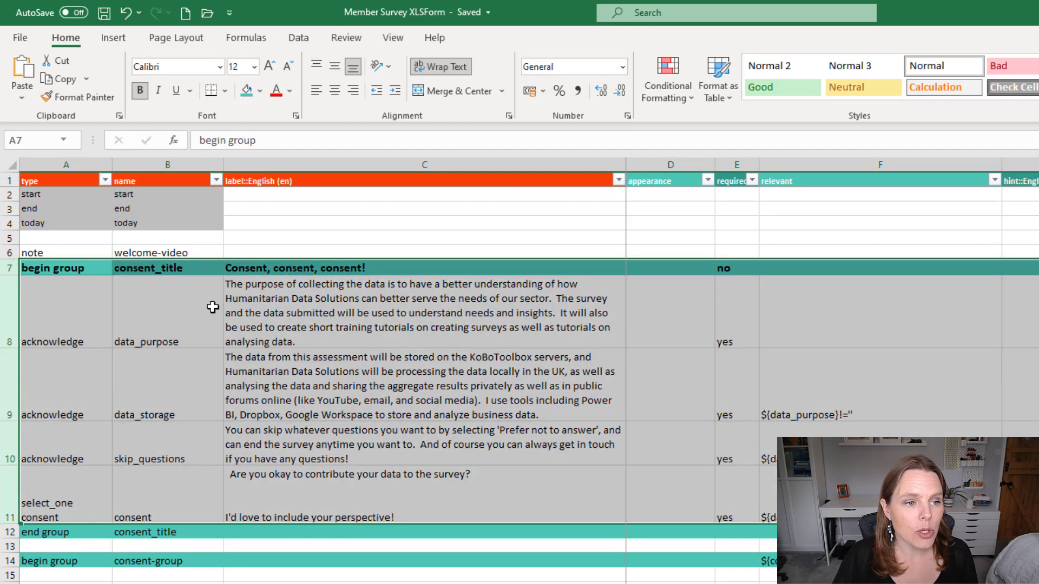
pyautogui.click(11, 267)
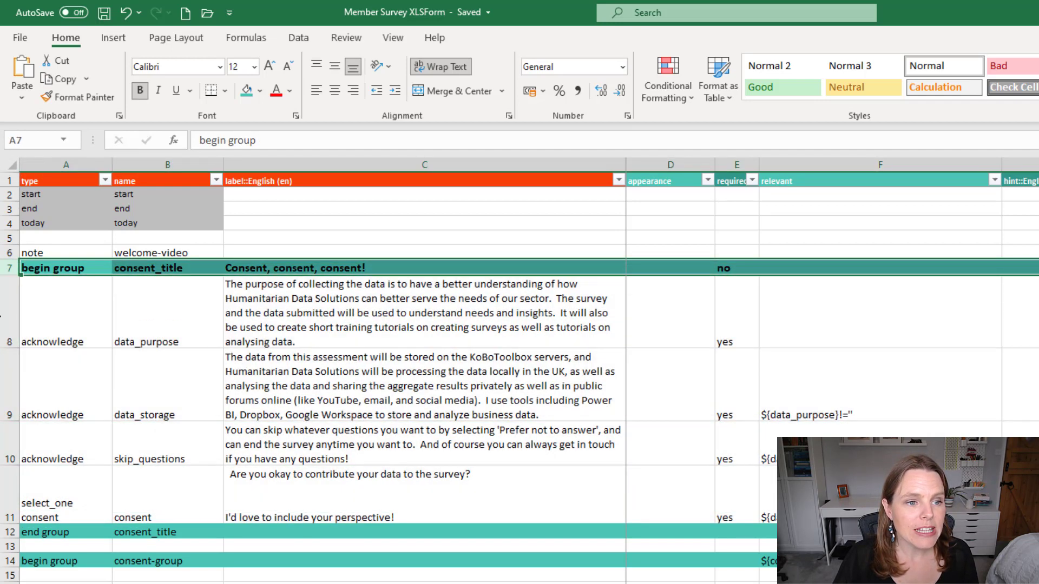
pyautogui.click(8, 532)
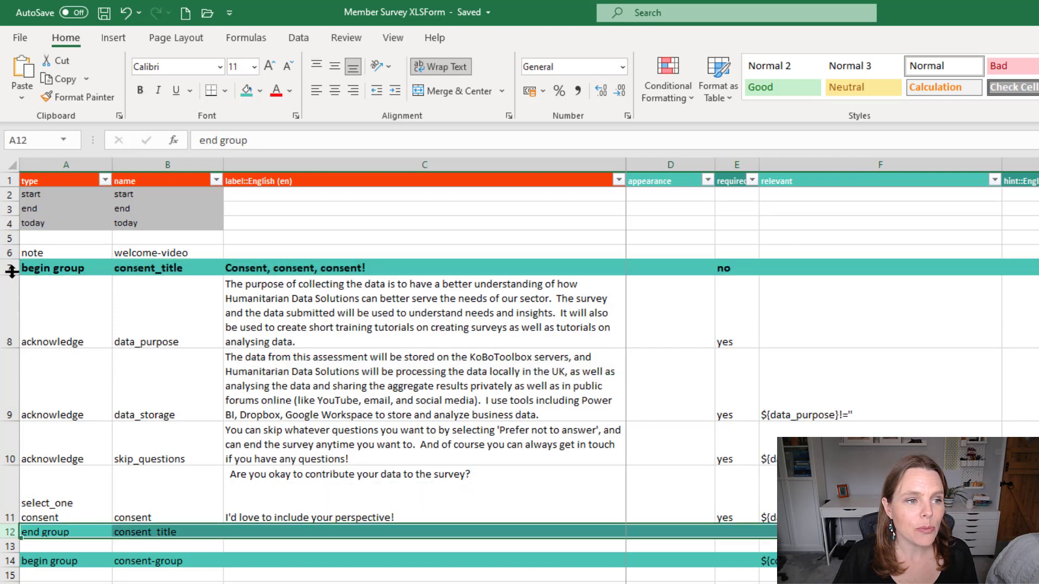
pyautogui.click(41, 272)
pyautogui.click(45, 530)
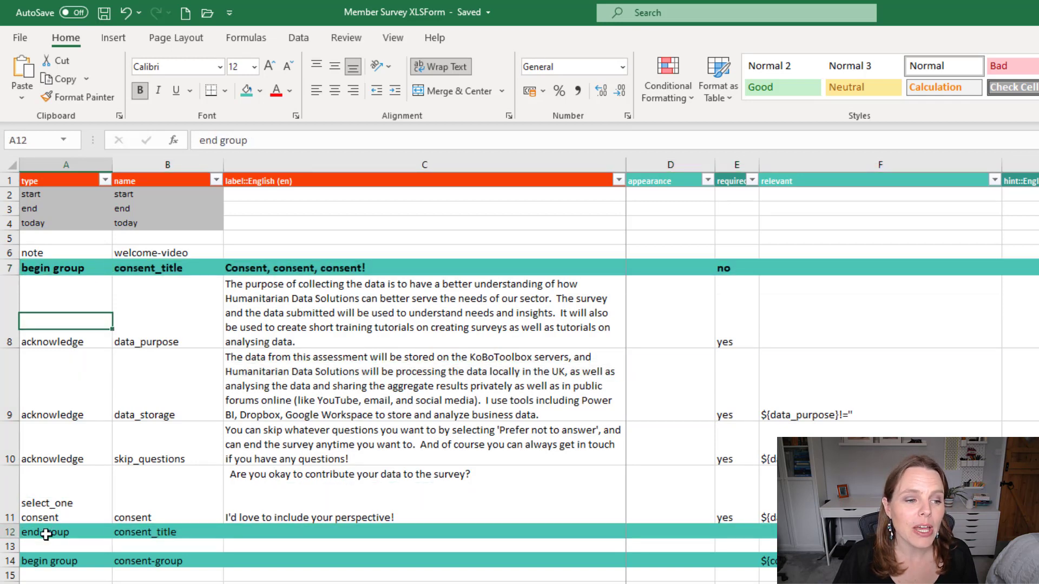
pyautogui.moveTo(9, 270); pyautogui.dragTo(9, 532)
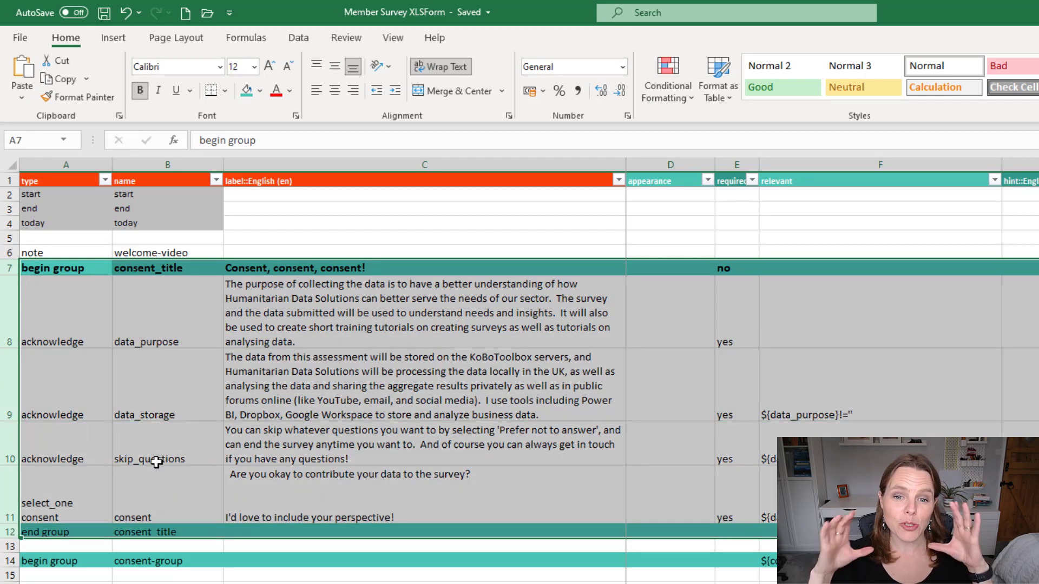
# - Review the grouped questions and the consent question's type, name, label and relevant condition
pyautogui.moveTo(82, 314); pyautogui.dragTo(481, 479)
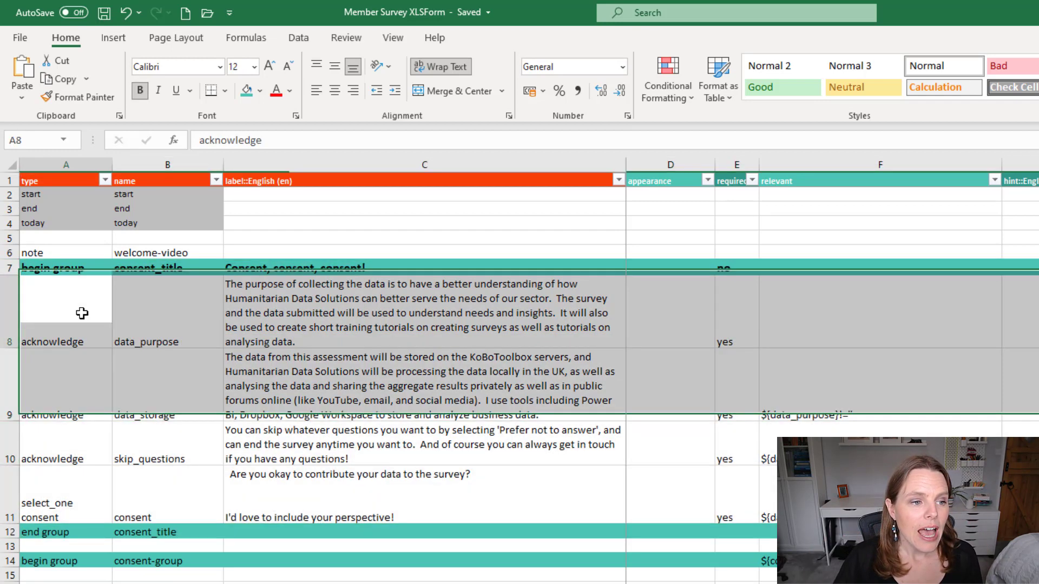
pyautogui.click(167, 533)
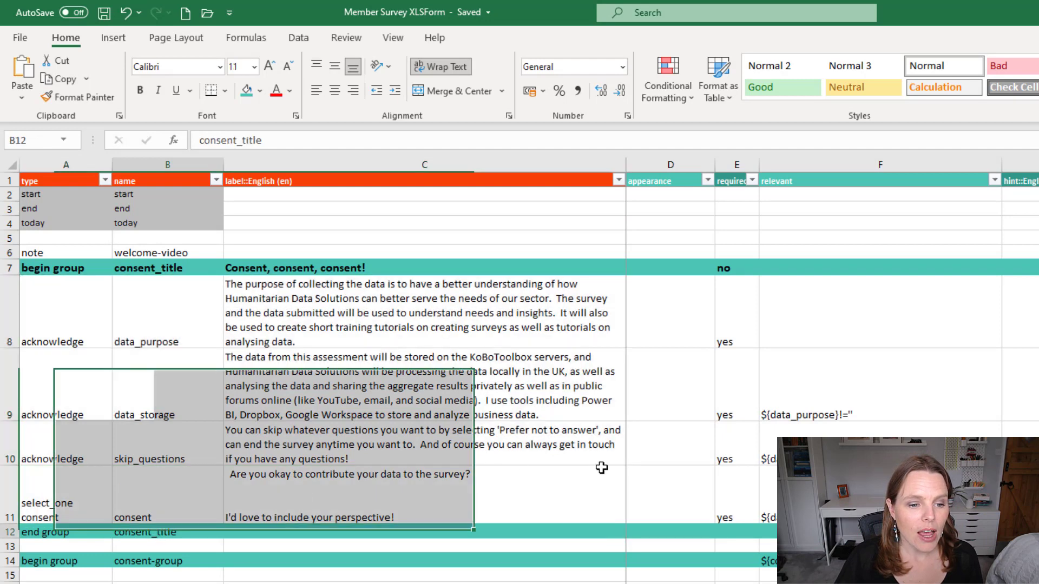
pyautogui.moveTo(70, 503); pyautogui.dragTo(163, 507)
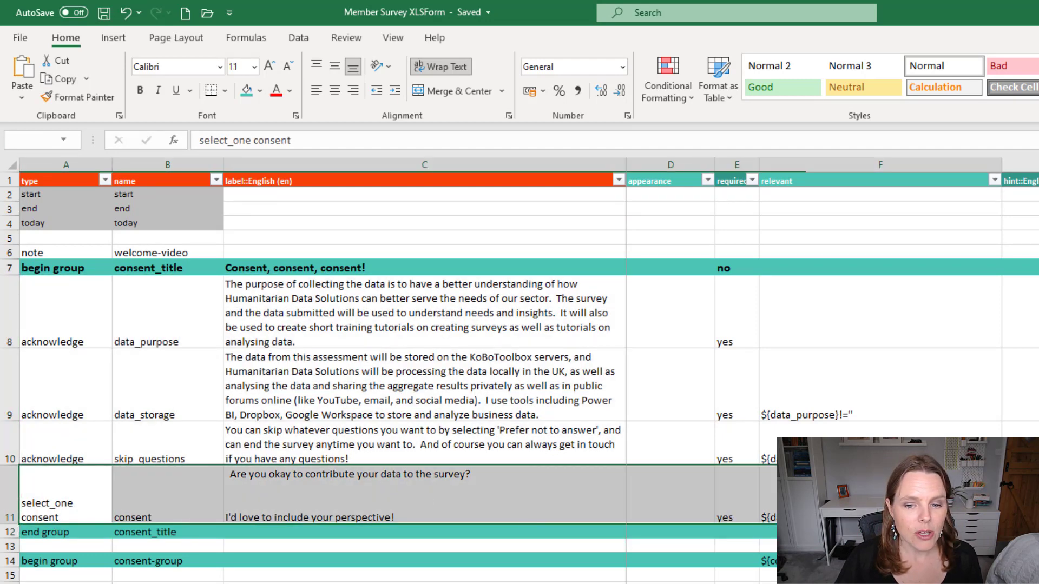
pyautogui.moveTo(389, 495); pyautogui.dragTo(46, 513)
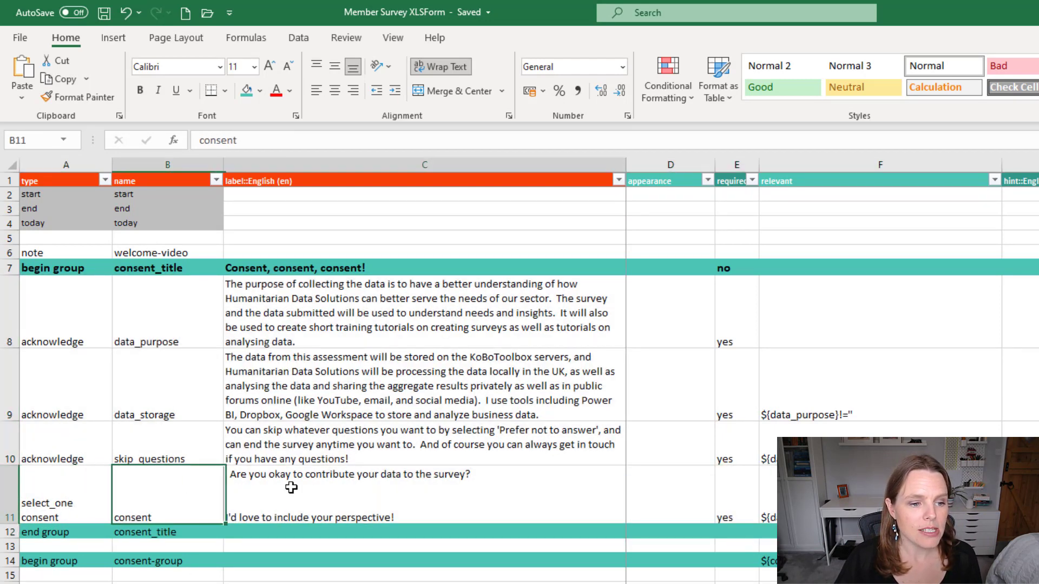
pyautogui.moveTo(185, 501); pyautogui.dragTo(515, 492)
pyautogui.click(337, 494)
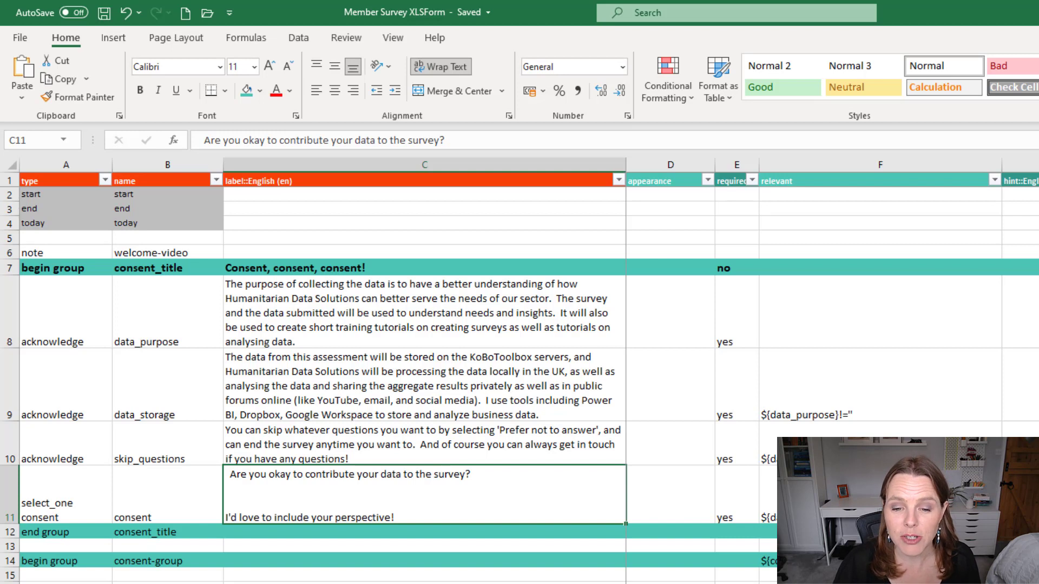
pyautogui.click(761, 513)
pyautogui.click(160, 497)
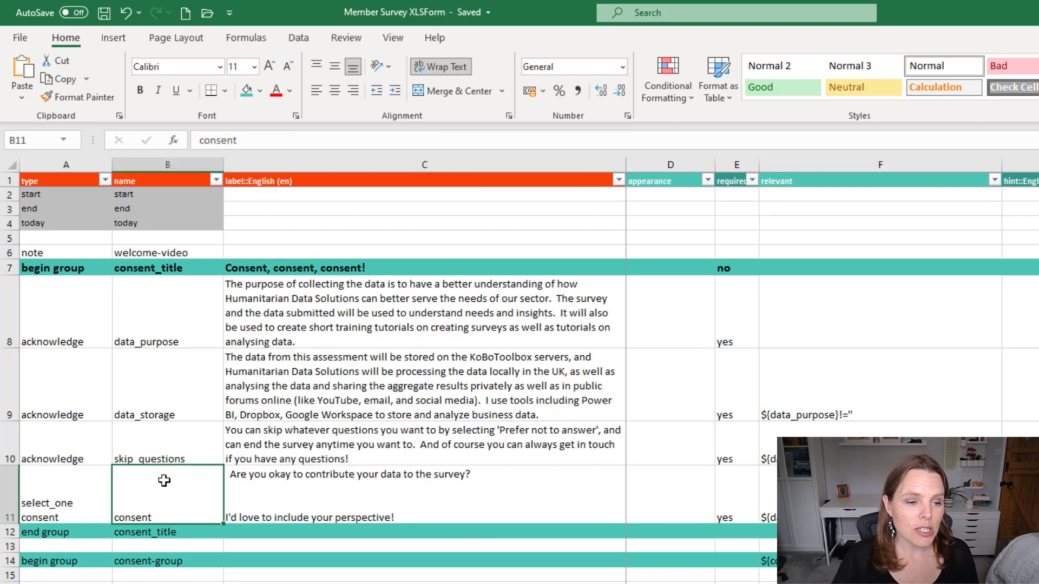
pyautogui.click(11, 561)
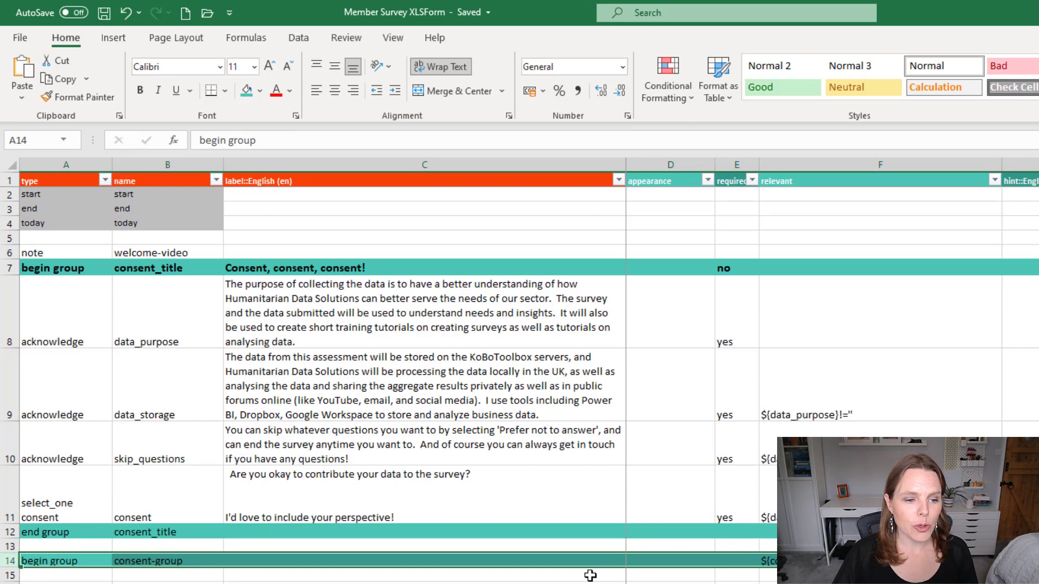
pyautogui.scroll(-1, 519, 385)
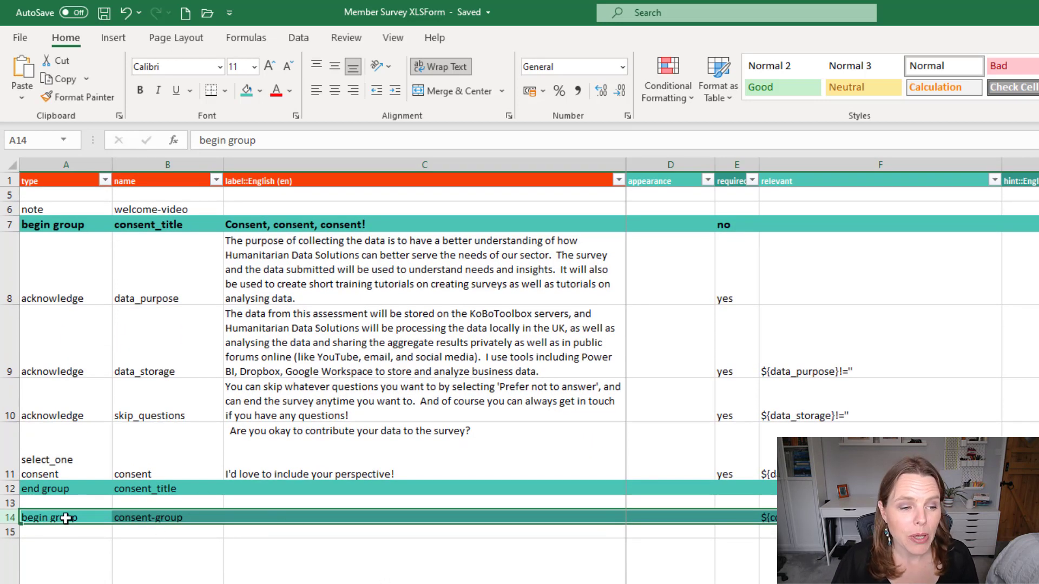
pyautogui.moveTo(11, 530); pyautogui.dragTo(11, 580)
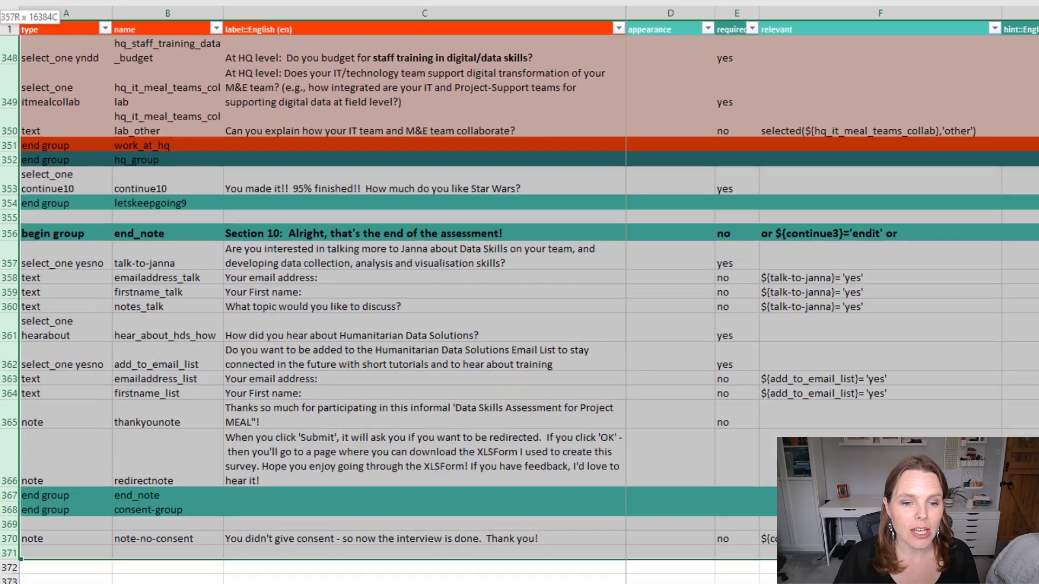
pyautogui.moveTo(10, 580)
pyautogui.mouseDown()
pyautogui.moveTo(10, 532)
pyautogui.moveTo(168, 414)
pyautogui.mouseUp()
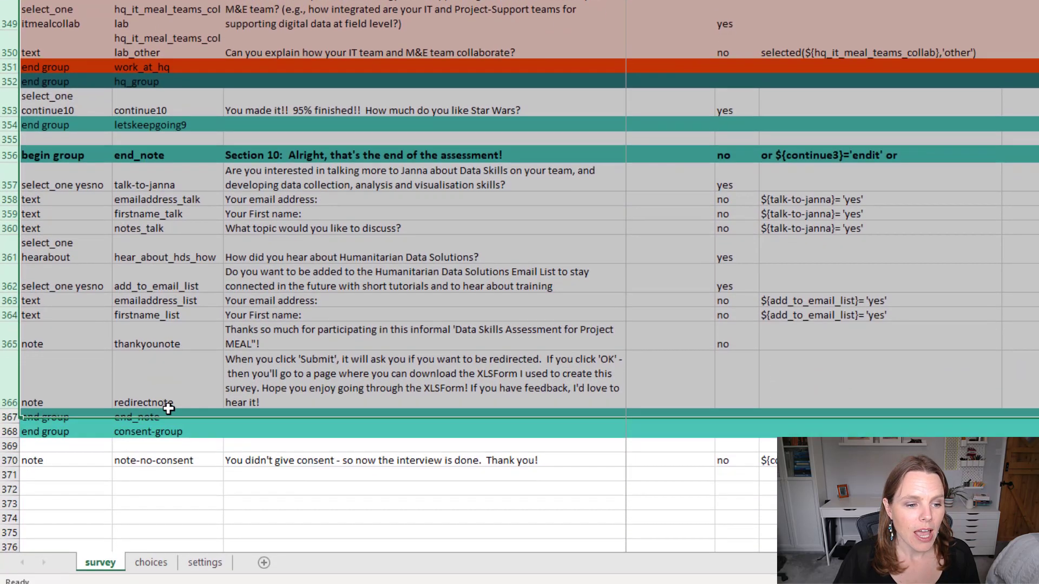
pyautogui.click(12, 430)
pyautogui.click(146, 430)
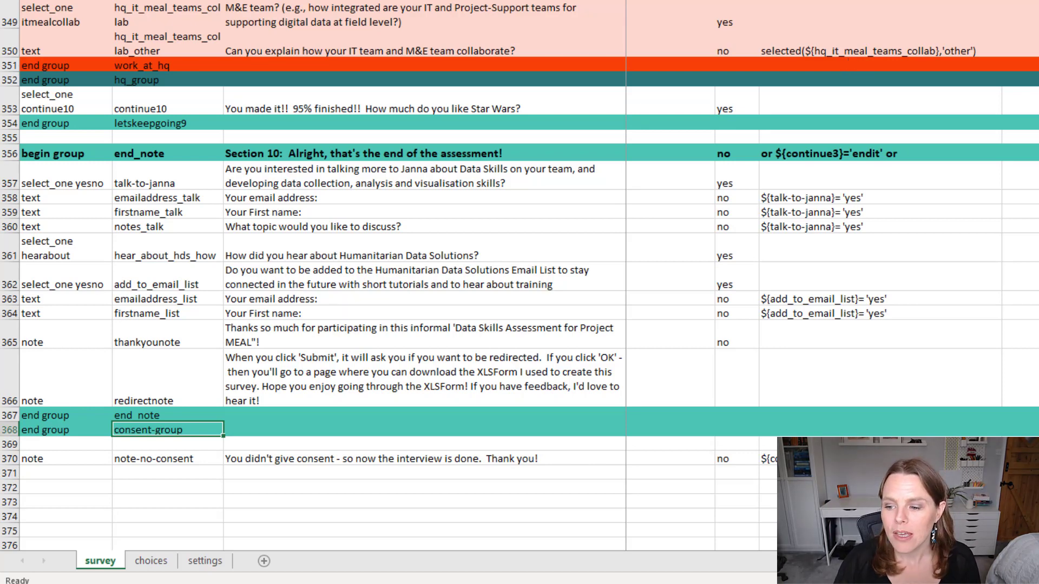
pyautogui.scroll(20, 389, 276)
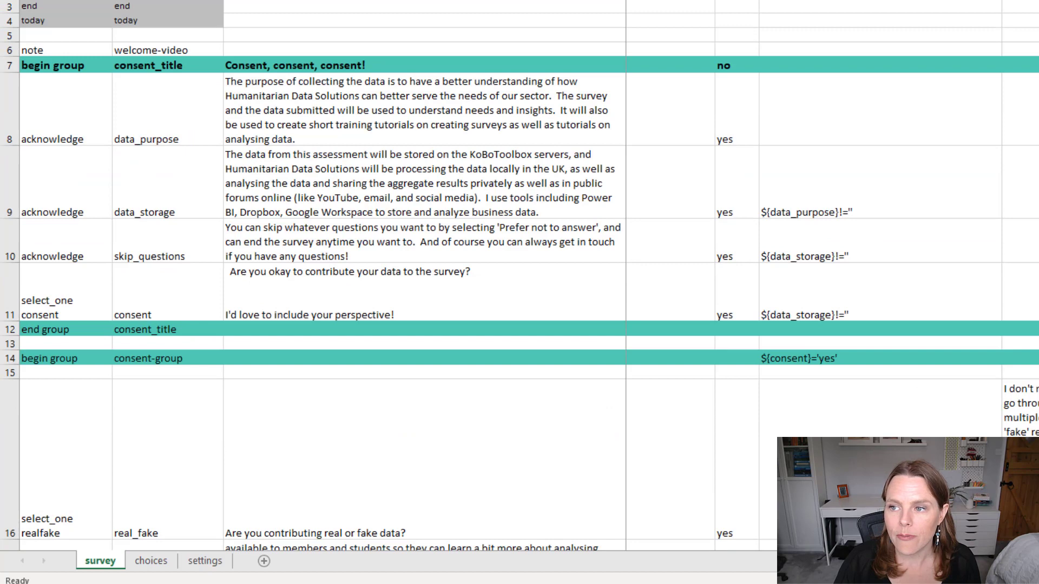
pyautogui.click(12, 357)
pyautogui.scroll(-3, 684, 380)
pyautogui.scroll(1, 684, 380)
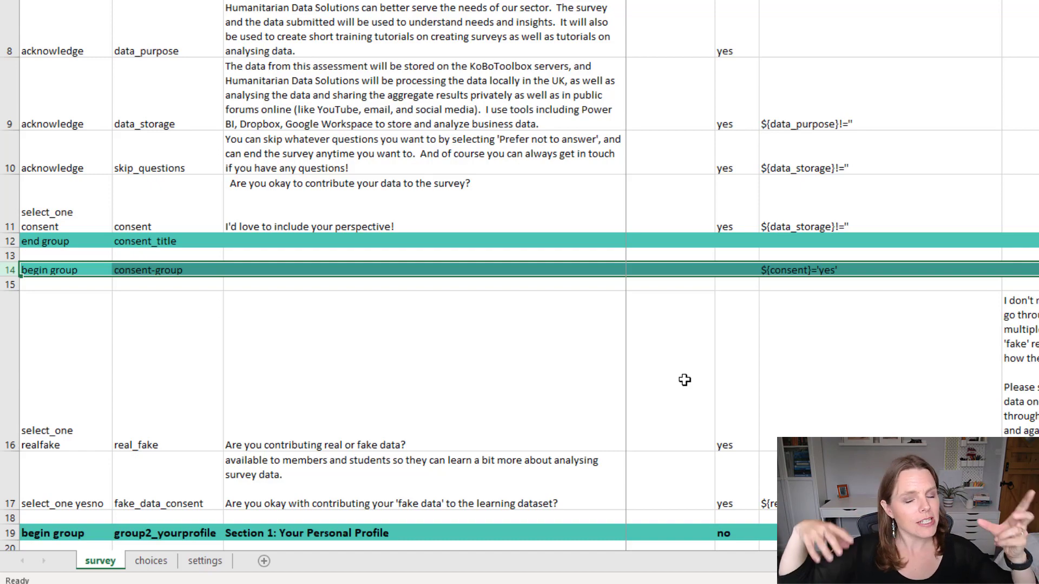
pyautogui.click(804, 274)
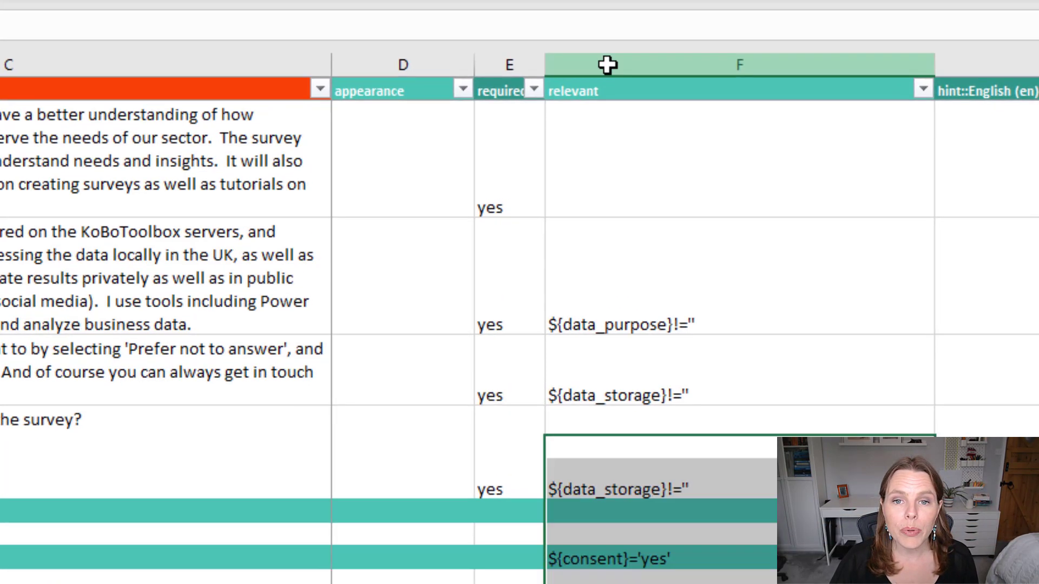
pyautogui.click(607, 65)
pyautogui.click(595, 555)
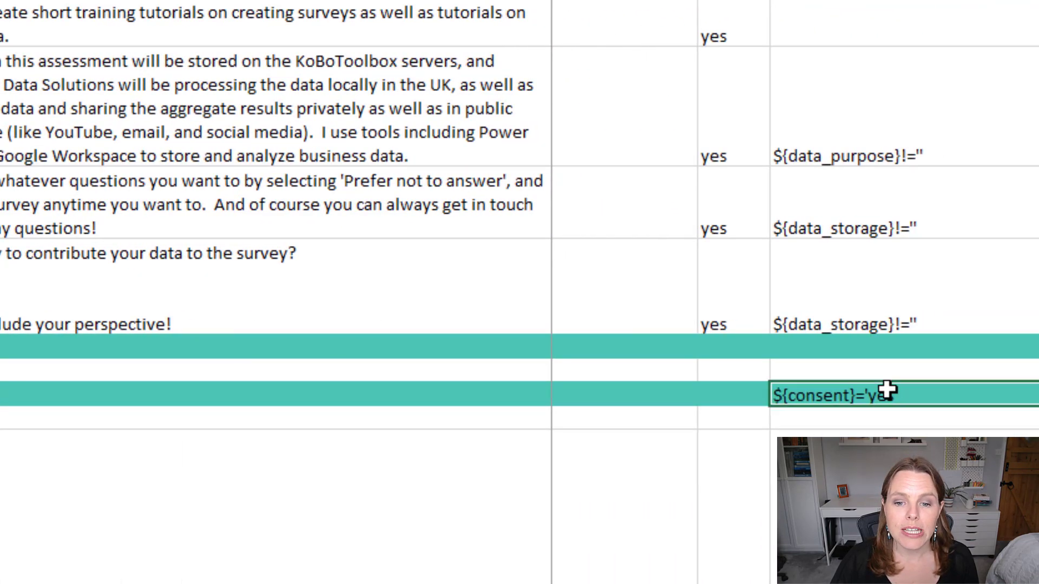
pyautogui.press('Left')
pyautogui.press('Left')
pyautogui.press('Left')
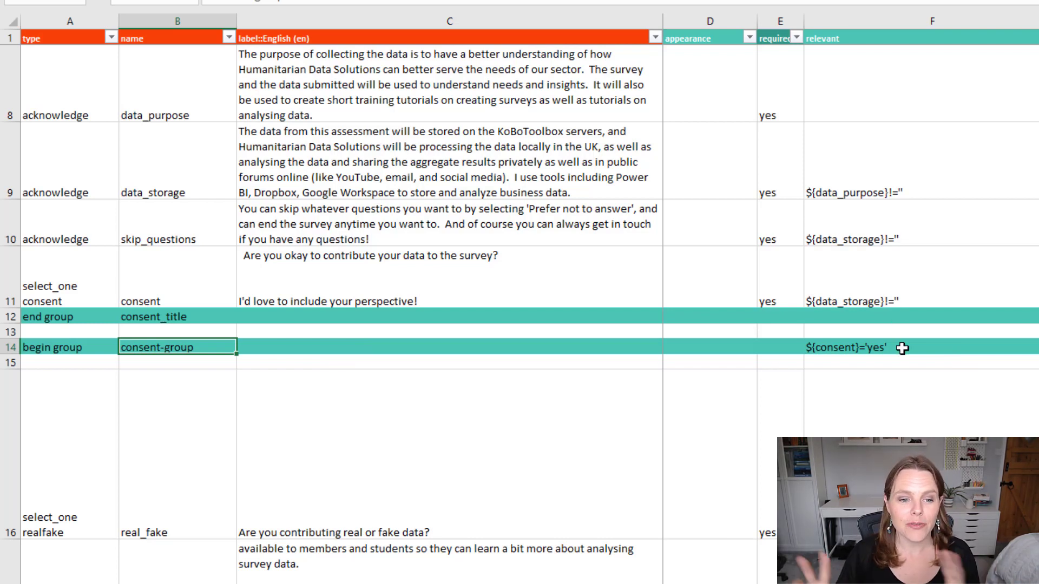
pyautogui.scroll(-1, 673, 353)
pyautogui.scroll(-1, 337, 564)
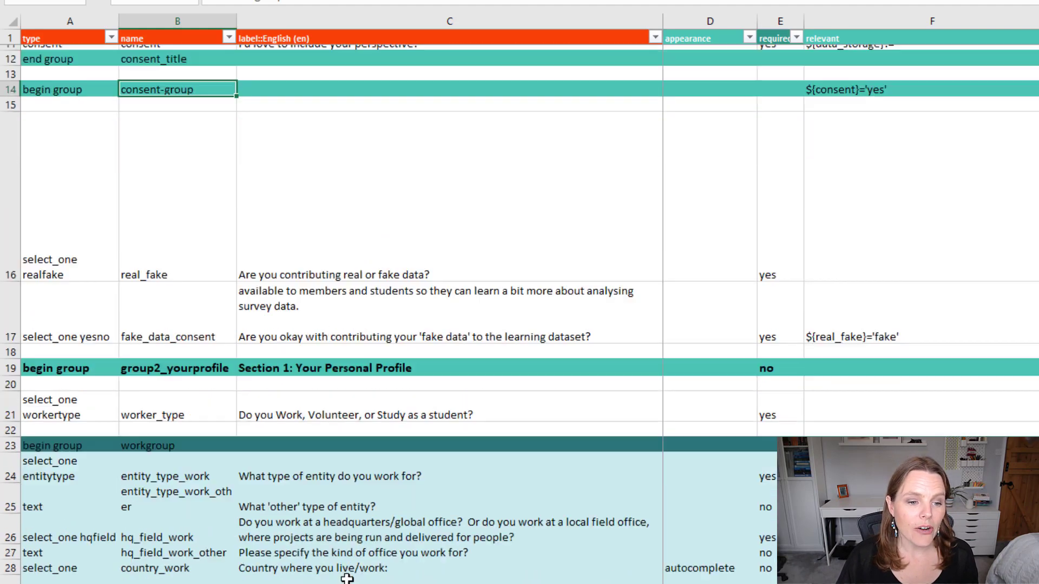
pyautogui.scroll(-2, 316, 140)
pyautogui.moveTo(14, 134); pyautogui.dragTo(28, 568)
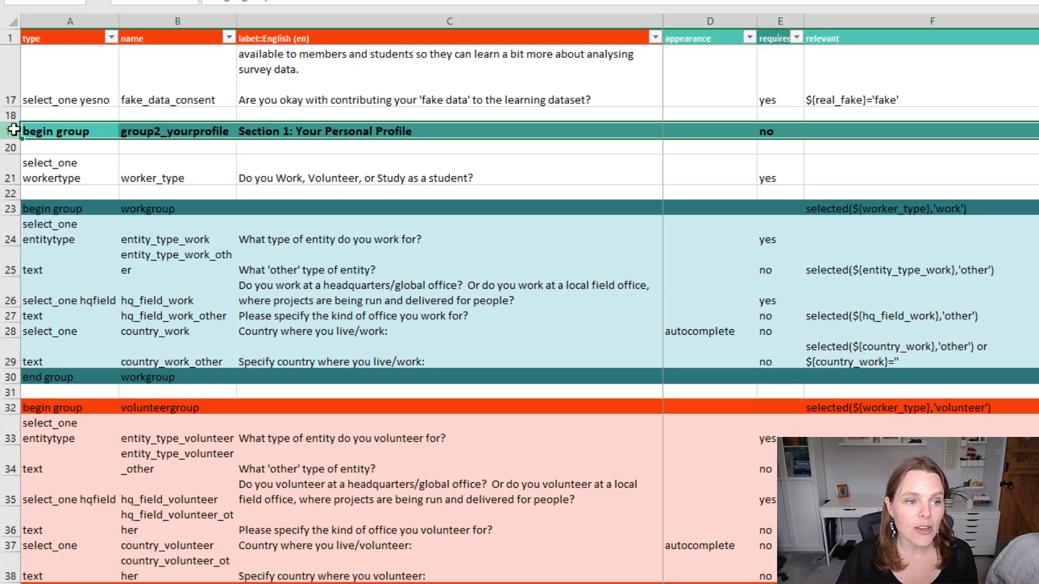
pyautogui.scroll(1, 321, 422)
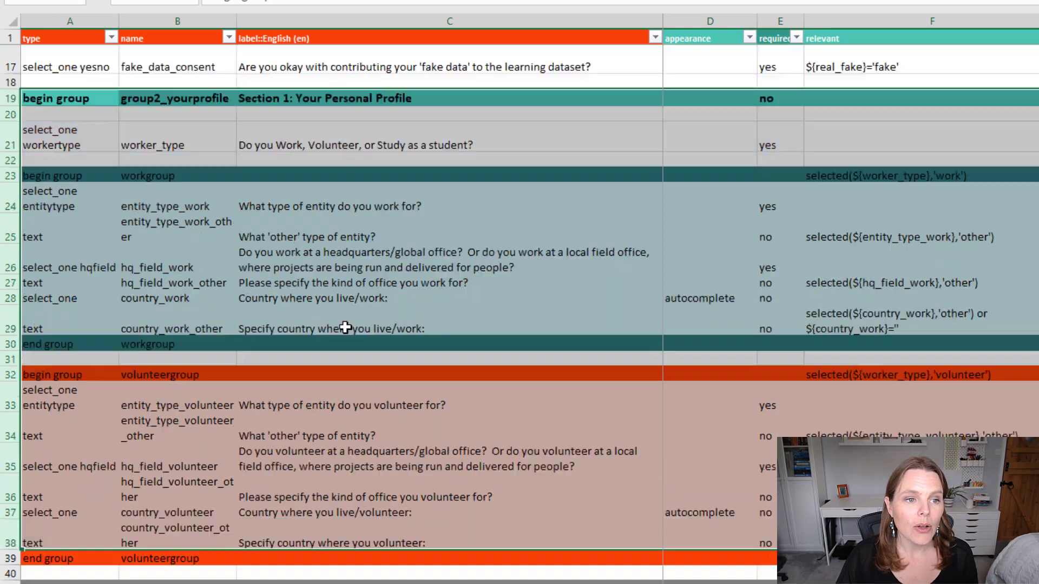
pyautogui.scroll(1, 323, 284)
pyautogui.click(317, 327)
pyautogui.scroll(-1, 415, 436)
pyautogui.scroll(-1, 414, 435)
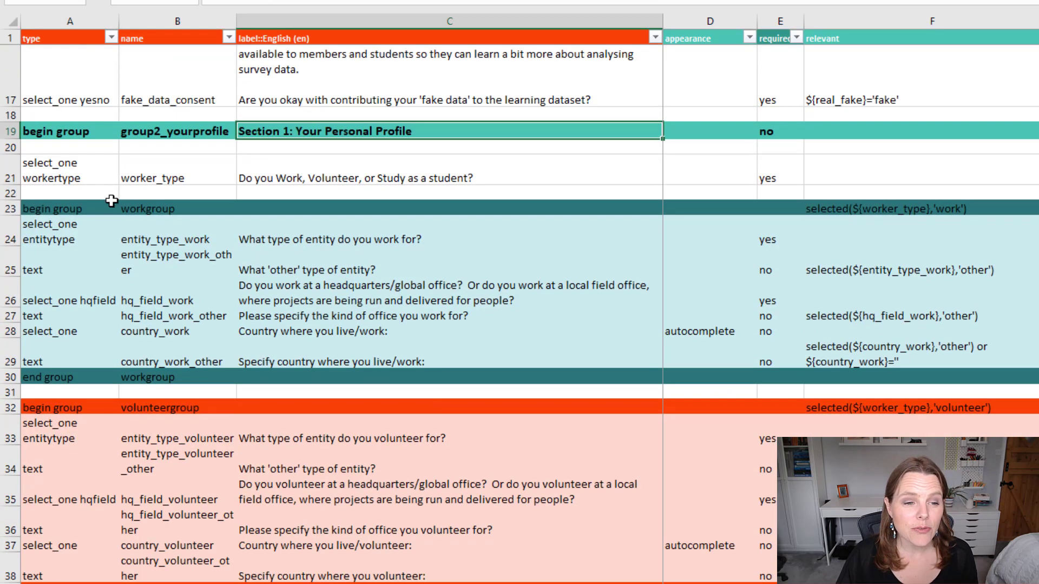
pyautogui.moveTo(12, 203); pyautogui.dragTo(12, 376)
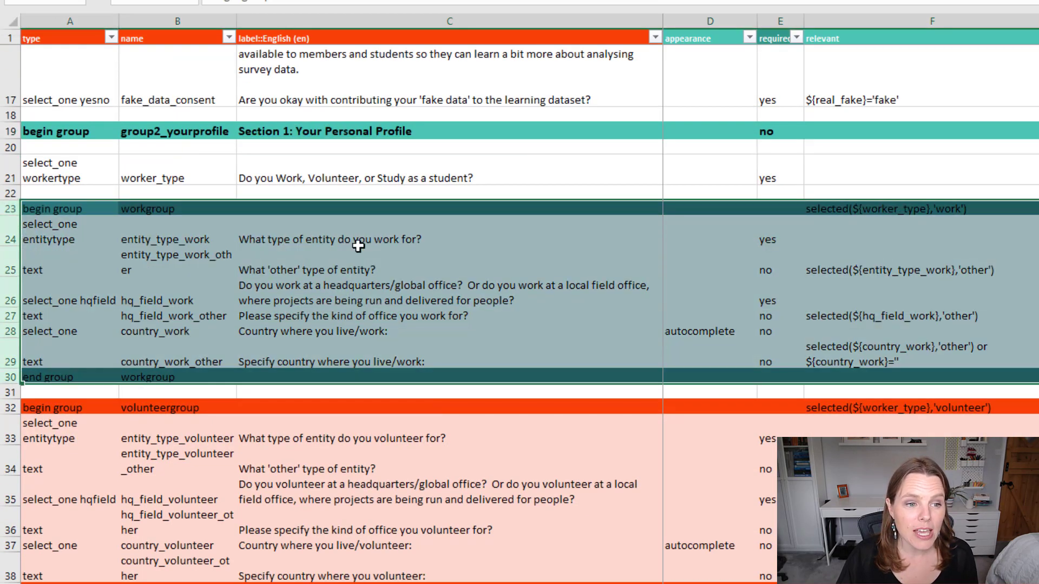
pyautogui.click(325, 236)
pyautogui.click(175, 208)
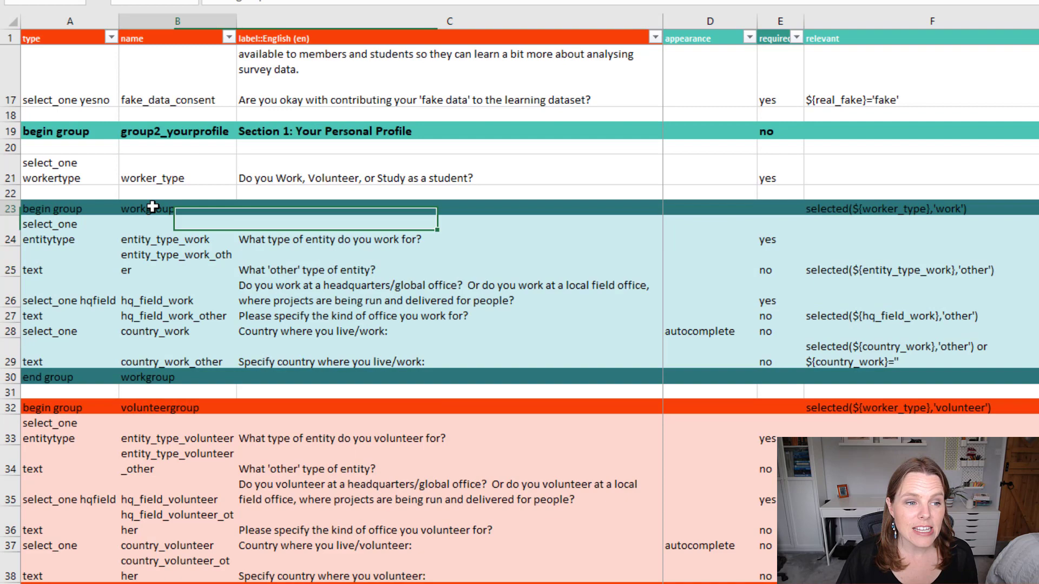
pyautogui.click(923, 214)
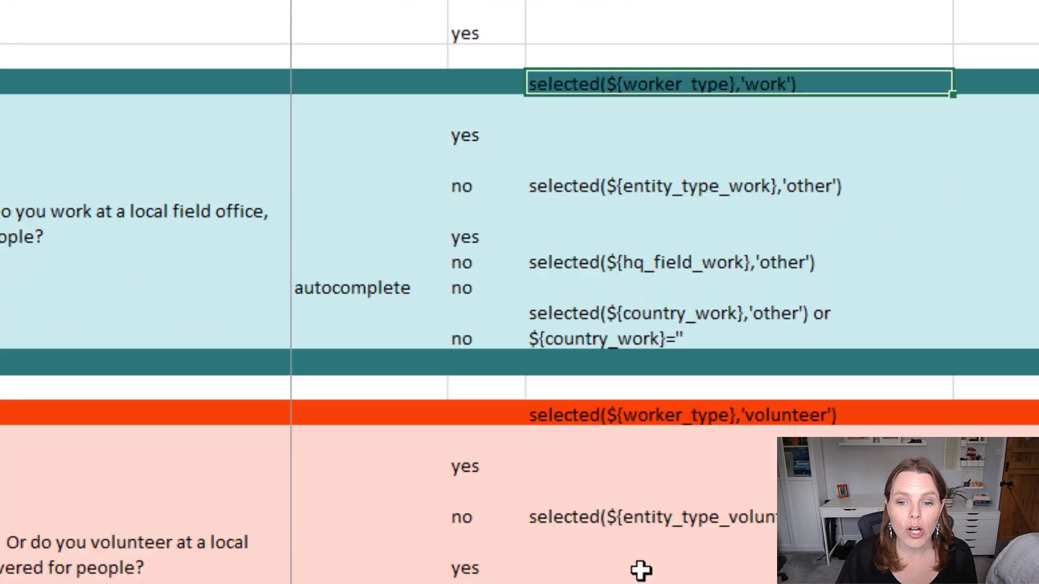
pyautogui.press('Down')
pyautogui.click(654, 376)
pyautogui.moveTo(203, 414); pyautogui.dragTo(487, 580)
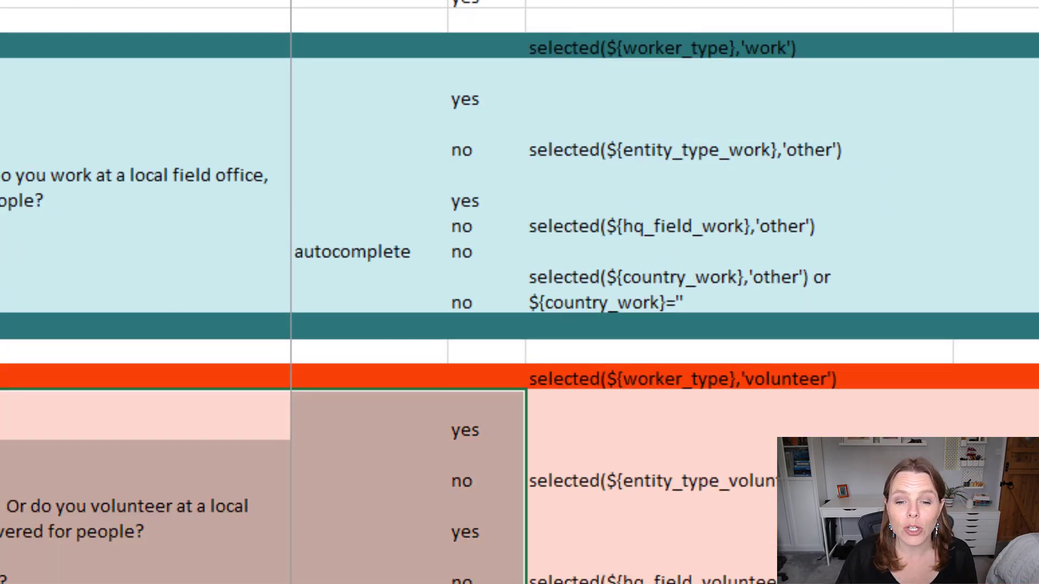
pyautogui.scroll(-3, 519, 325)
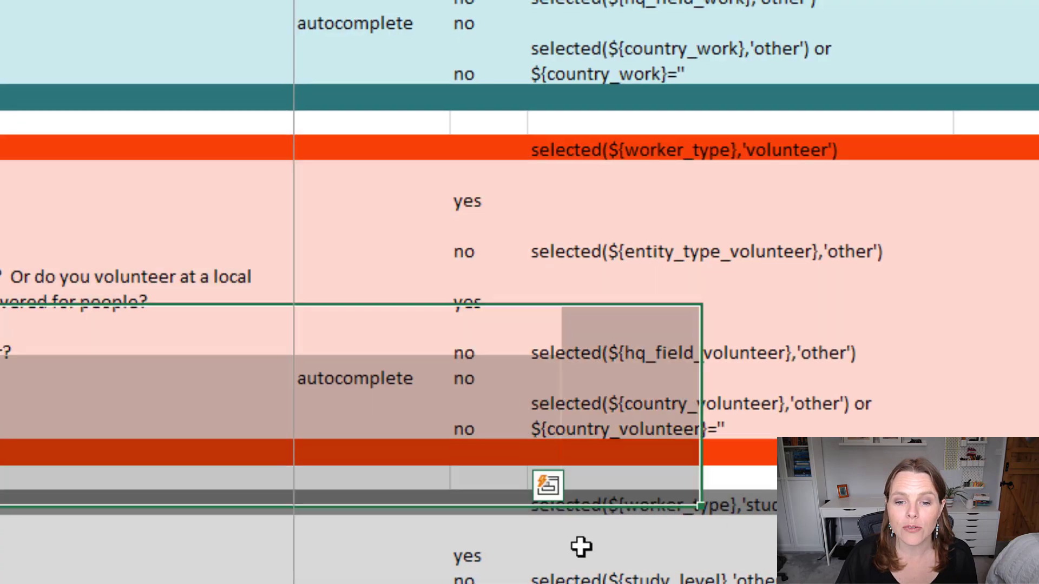
pyautogui.moveTo(698, 442); pyautogui.dragTo(731, 552)
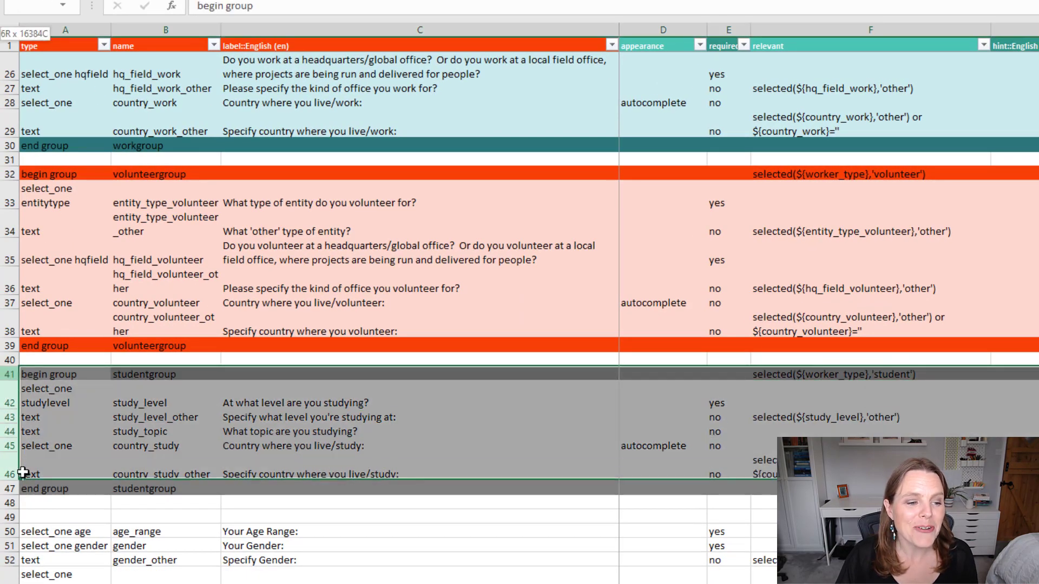
pyautogui.moveTo(8, 375); pyautogui.dragTo(10, 489)
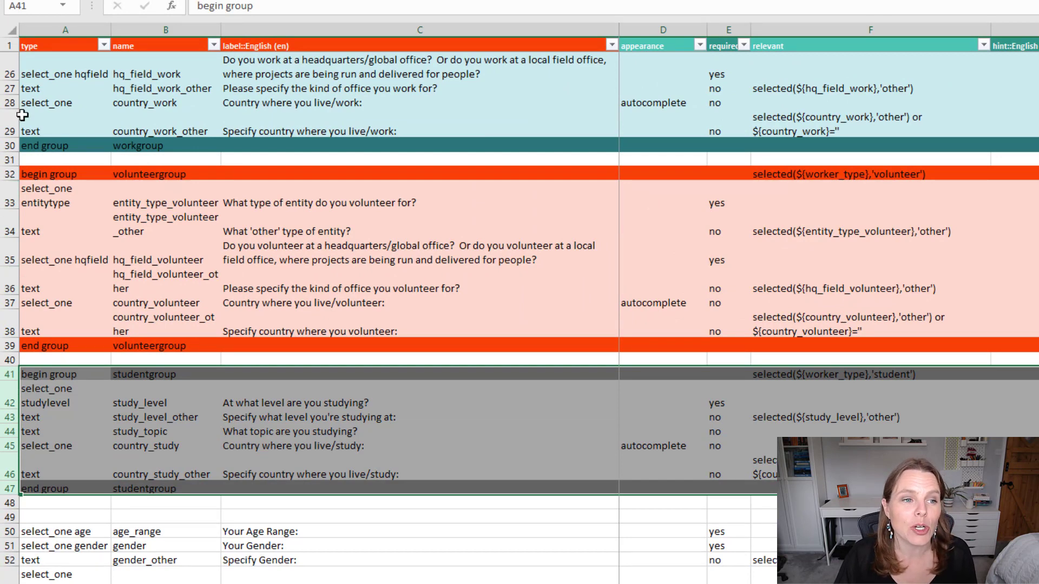
pyautogui.scroll(1, 26, 135)
pyautogui.scroll(1, 162, 131)
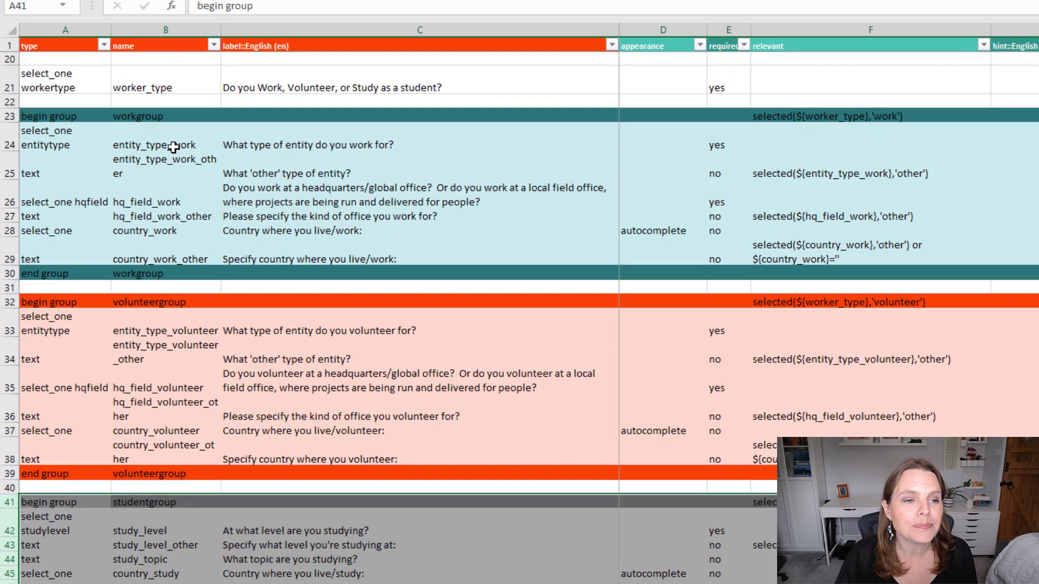
pyautogui.click(58, 73)
pyautogui.moveTo(58, 73); pyautogui.dragTo(878, 87)
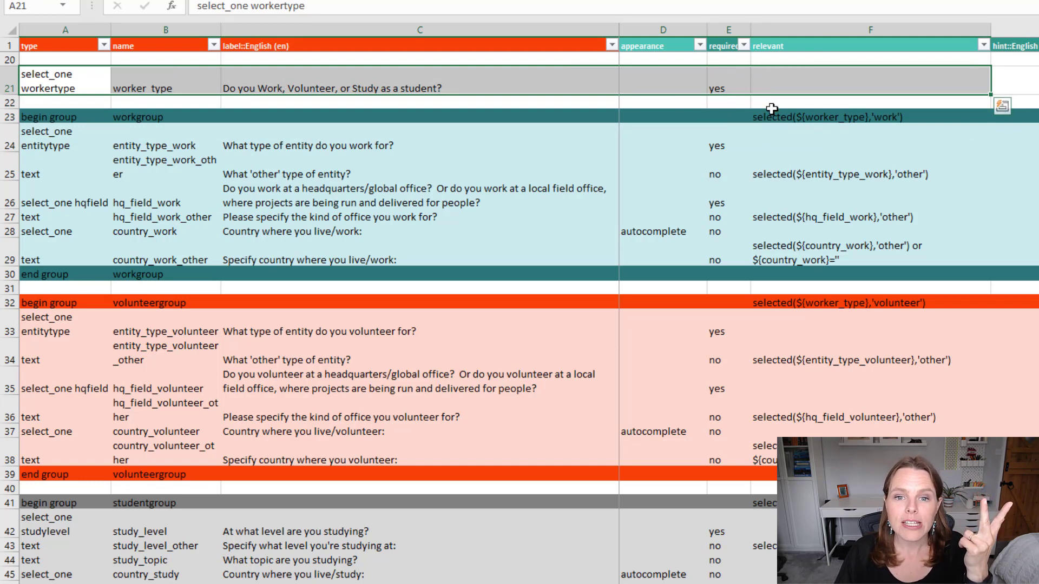
pyautogui.click(794, 119)
pyautogui.click(790, 31)
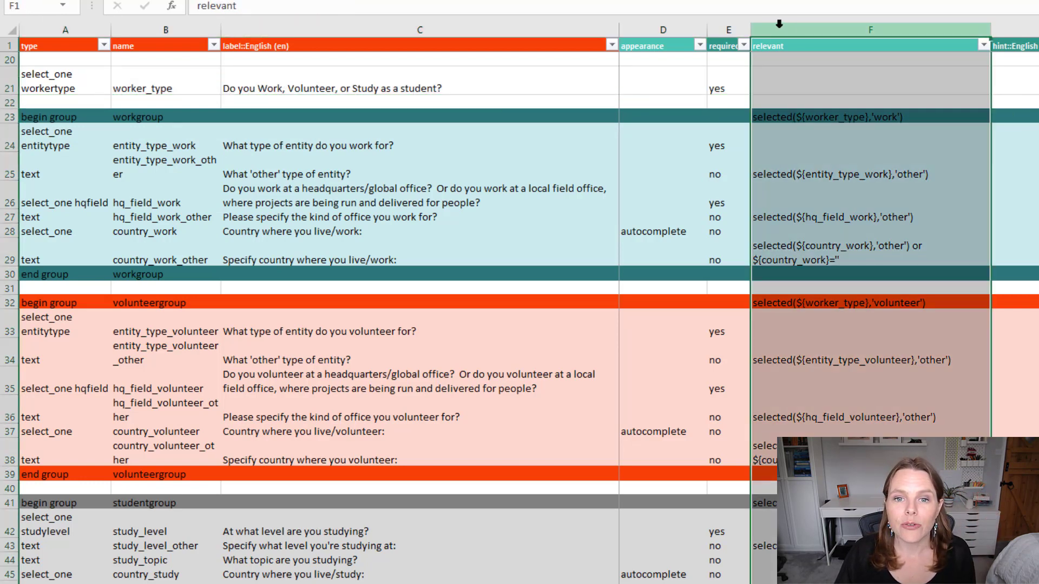
pyautogui.click(815, 113)
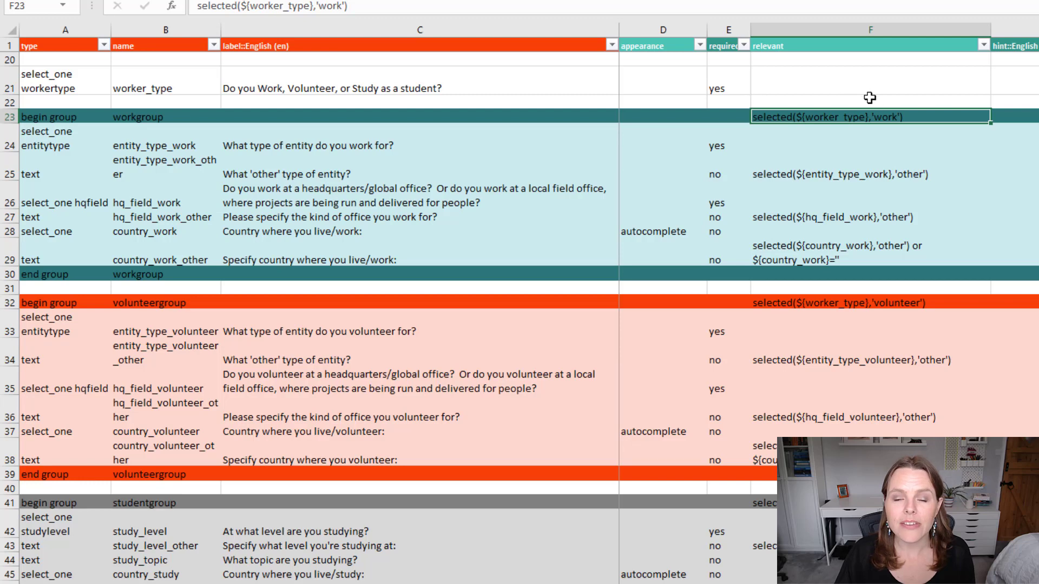
pyautogui.moveTo(45, 120); pyautogui.dragTo(966, 268)
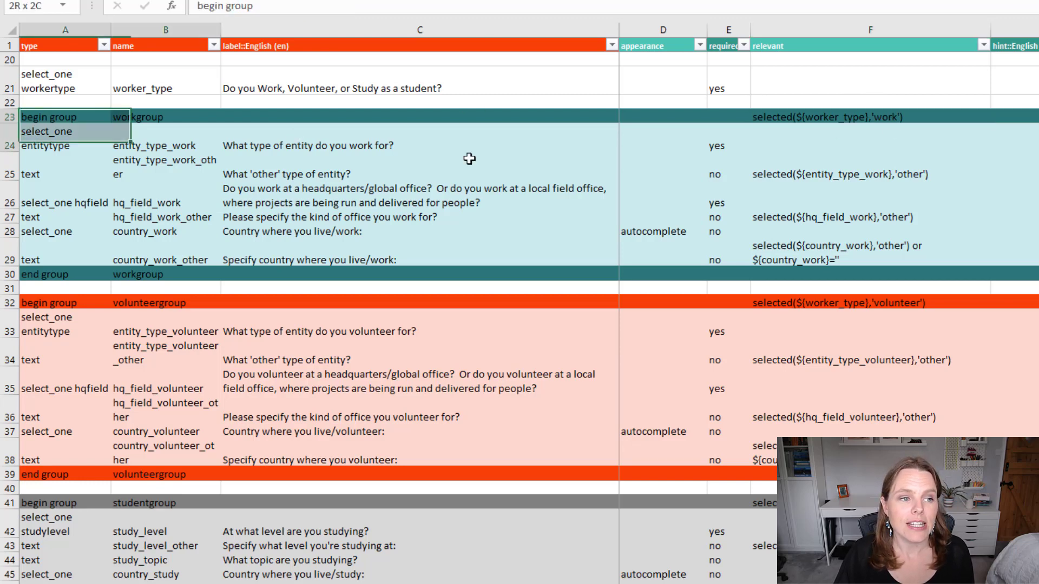
pyautogui.click(915, 301)
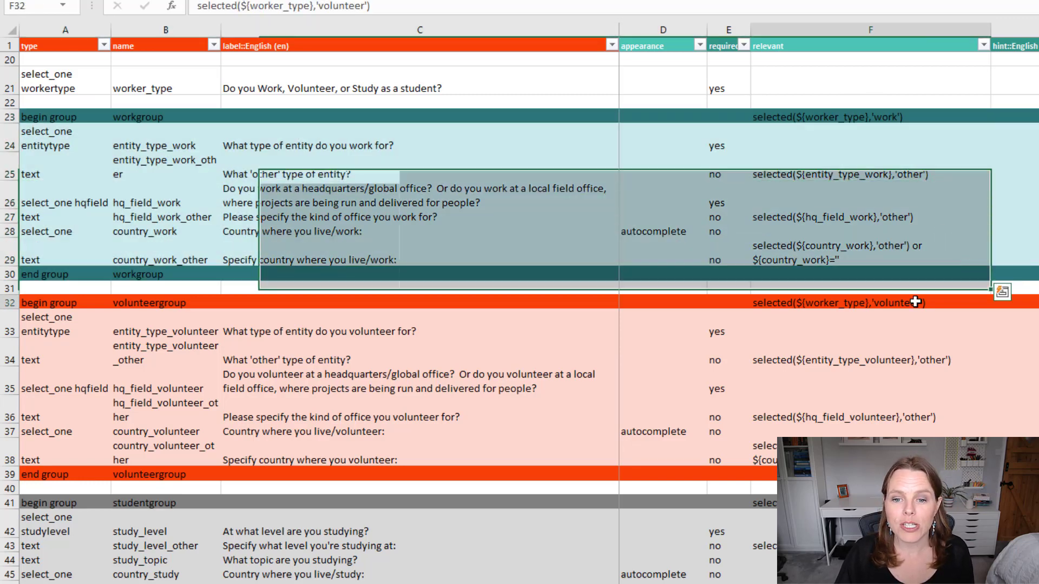
pyautogui.moveTo(57, 302)
pyautogui.mouseDown()
pyautogui.moveTo(986, 427)
pyautogui.moveTo(986, 475)
pyautogui.mouseUp()
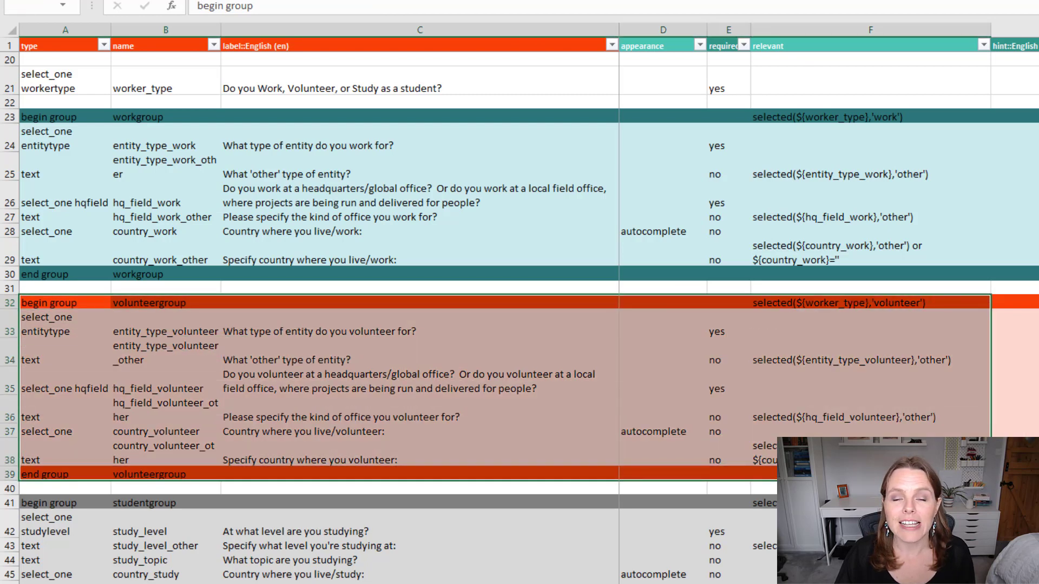
pyautogui.click(873, 532)
pyautogui.scroll(-2, 872, 532)
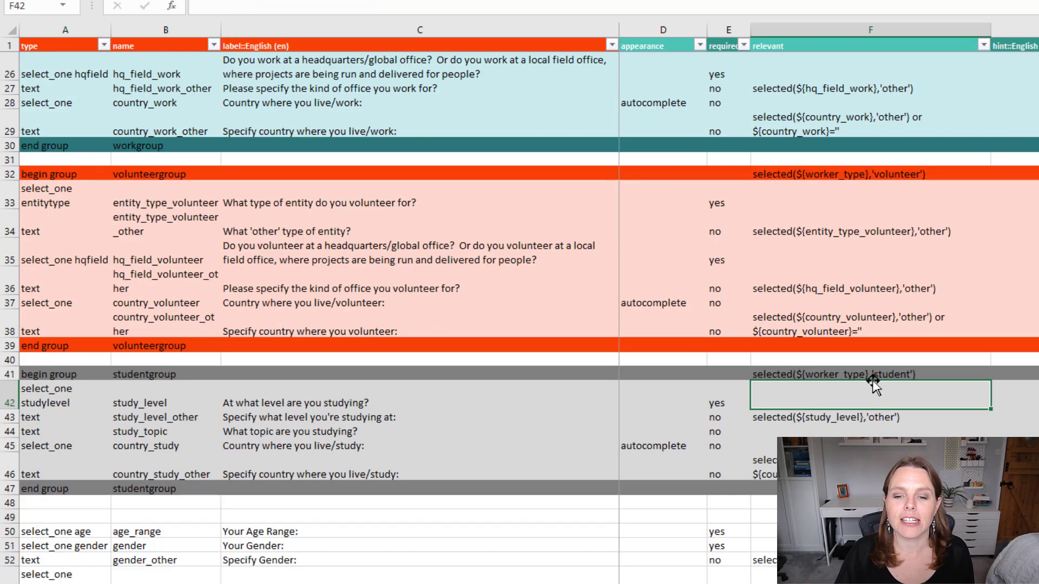